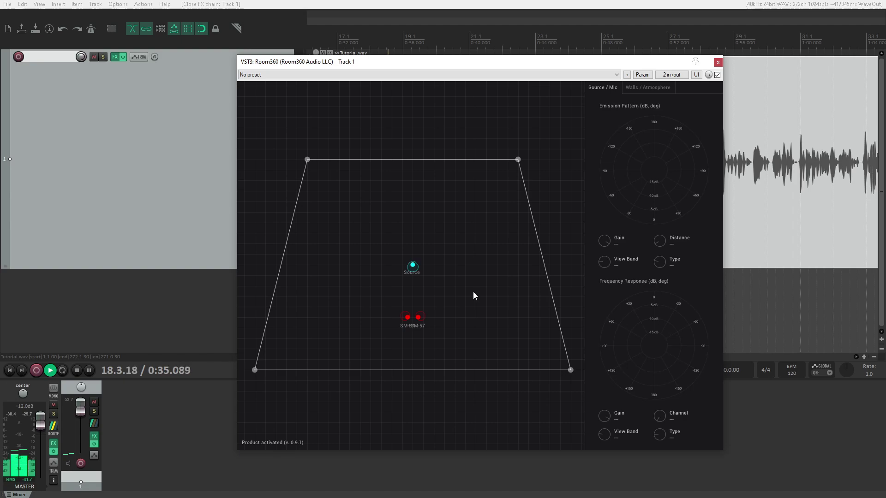
Step: Widen the plugin window and delete the room's top wall
{"action": "left_click_drag", "start_coordinate": [465, 267], "coordinate": [474, 259]}
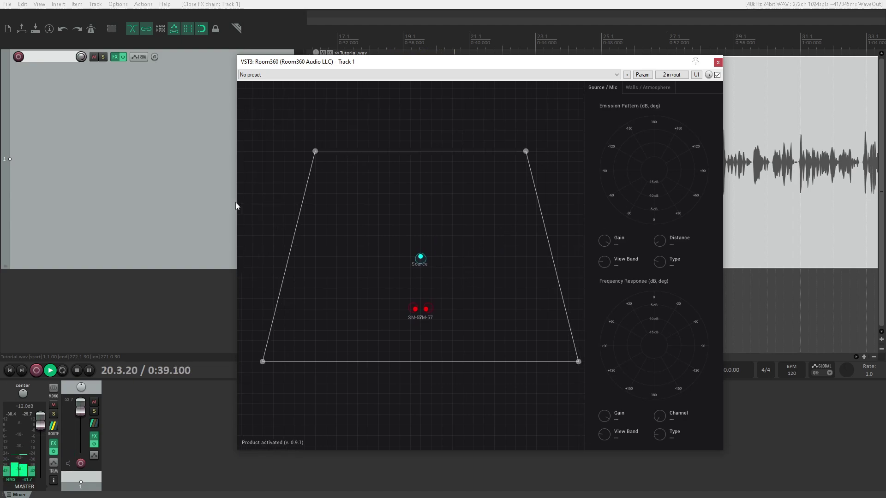
{"action": "left_click_drag", "start_coordinate": [235, 202], "coordinate": [30, 206]}
{"action": "left_click_drag", "start_coordinate": [350, 66], "coordinate": [397, 63]}
{"action": "key", "text": "Delete"}
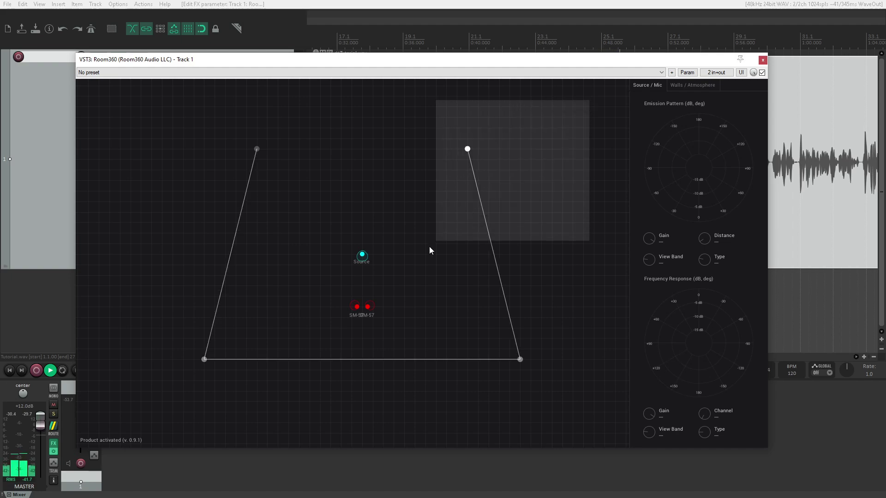
Step: Box-select the left, right and bottom walls and delete them
{"action": "left_click_drag", "start_coordinate": [590, 102], "coordinate": [117, 404]}
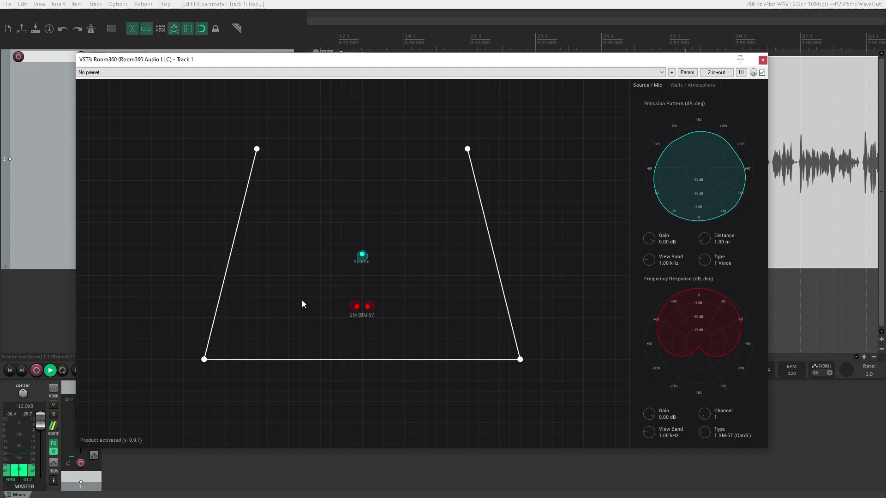
{"action": "left_click", "coordinate": [381, 173]}
{"action": "left_click_drag", "start_coordinate": [161, 133], "coordinate": [300, 369]}
{"action": "left_click_drag", "start_coordinate": [431, 112], "coordinate": [551, 367], "text": "shift"}
{"action": "key", "text": "Delete"}
{"action": "left_click_drag", "start_coordinate": [365, 241], "coordinate": [387, 220]}
{"action": "scroll", "coordinate": [389, 225], "scroll_direction": "up", "scroll_amount": 2}
{"action": "scroll", "coordinate": [389, 225], "scroll_direction": "down", "scroll_amount": 2}
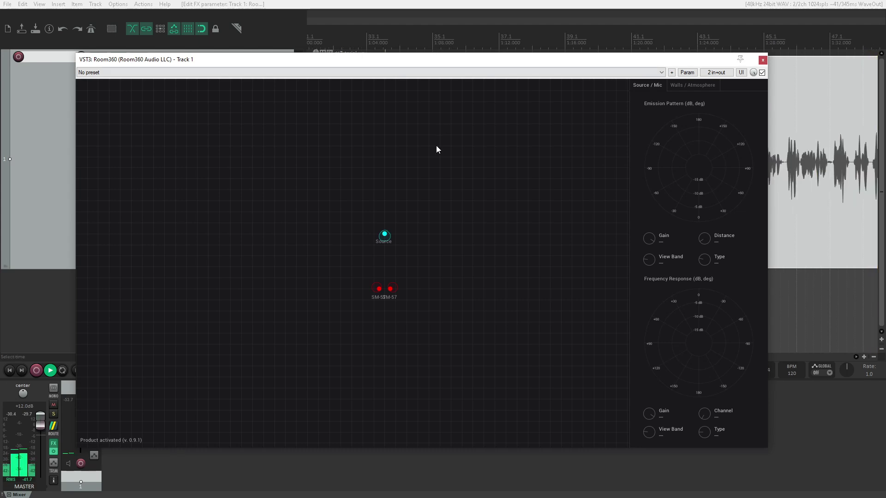
Step: Select the Source and swing its emission pattern upward, then toward the lower right
{"action": "left_click_drag", "start_coordinate": [371, 268], "coordinate": [376, 279]}
{"action": "scroll", "coordinate": [388, 278], "scroll_direction": "up", "scroll_amount": 2}
{"action": "scroll", "coordinate": [389, 277], "scroll_direction": "up", "scroll_amount": 2}
{"action": "scroll", "coordinate": [392, 267], "scroll_direction": "up", "scroll_amount": 2}
{"action": "scroll", "coordinate": [391, 267], "scroll_direction": "up", "scroll_amount": 1}
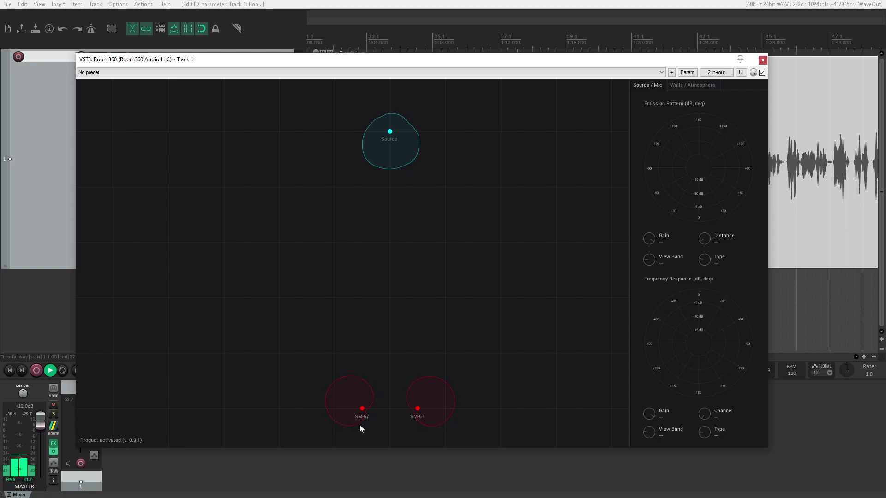
{"action": "left_click", "coordinate": [393, 136]}
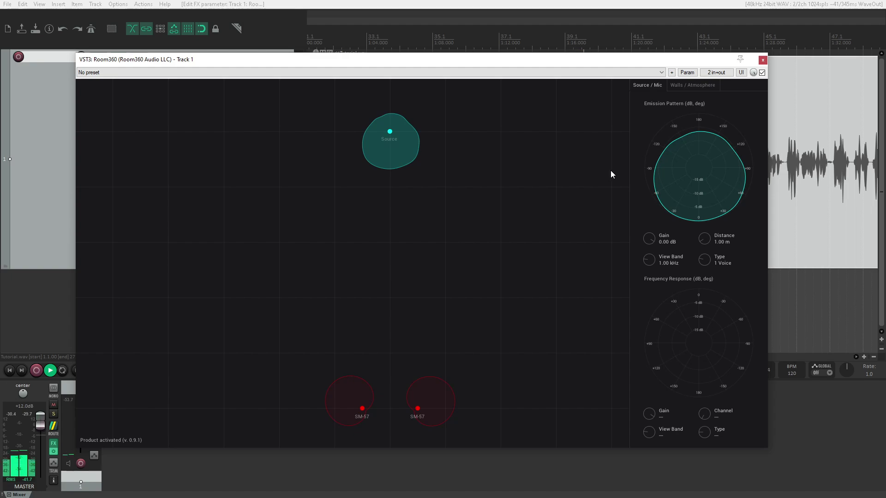
{"action": "left_click_drag", "start_coordinate": [397, 155], "coordinate": [391, 106]}
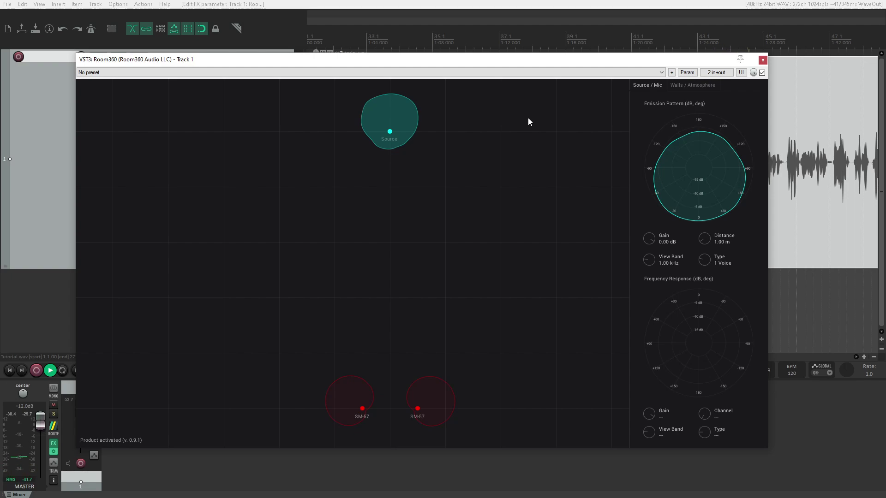
{"action": "mouse_move", "coordinate": [394, 113]}
{"action": "left_mouse_down"}
{"action": "mouse_move", "coordinate": [454, 306]}
{"action": "mouse_move", "coordinate": [392, 310]}
{"action": "left_mouse_up"}
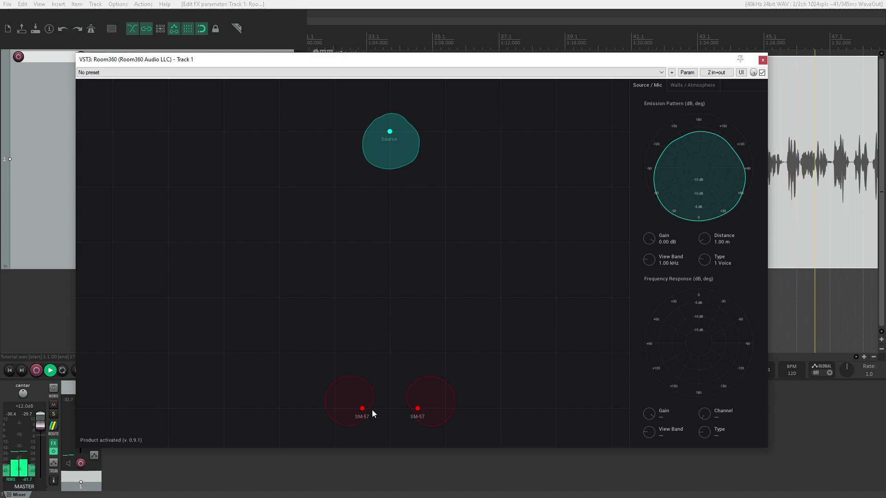
Step: Drag the Source down and to the lower left, then return it above the SM-57 pair
{"action": "mouse_move", "coordinate": [390, 132]}
{"action": "left_mouse_down"}
{"action": "mouse_move", "coordinate": [310, 160]}
{"action": "mouse_move", "coordinate": [458, 181]}
{"action": "mouse_move", "coordinate": [391, 188]}
{"action": "left_mouse_up"}
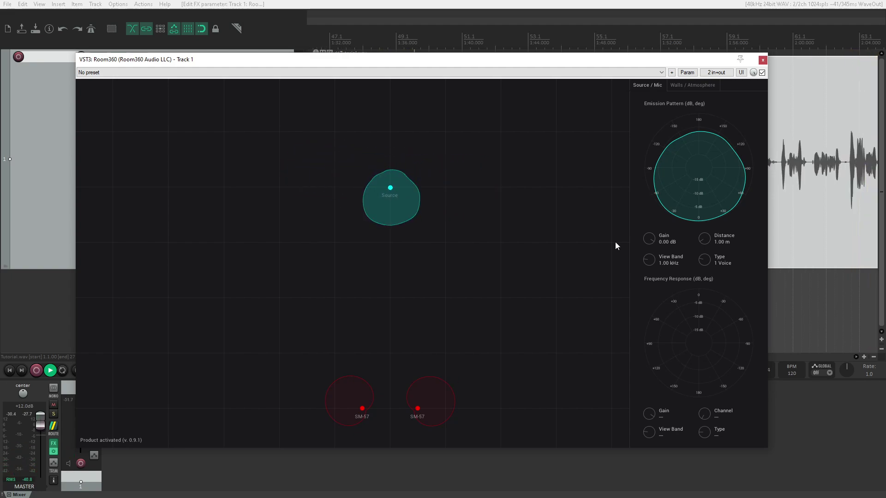
{"action": "left_click", "coordinate": [582, 267]}
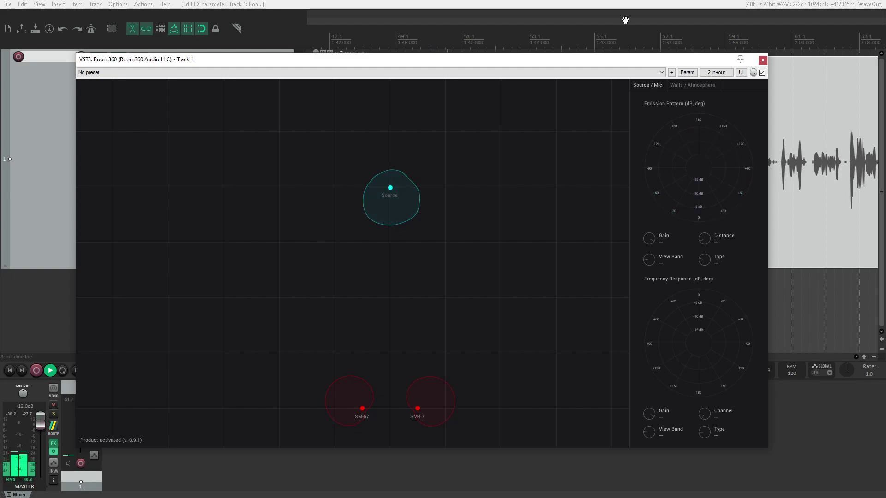
{"action": "mouse_move", "coordinate": [391, 188]}
{"action": "left_mouse_down"}
{"action": "mouse_move", "coordinate": [604, 346]}
{"action": "mouse_move", "coordinate": [191, 348]}
{"action": "left_mouse_up"}
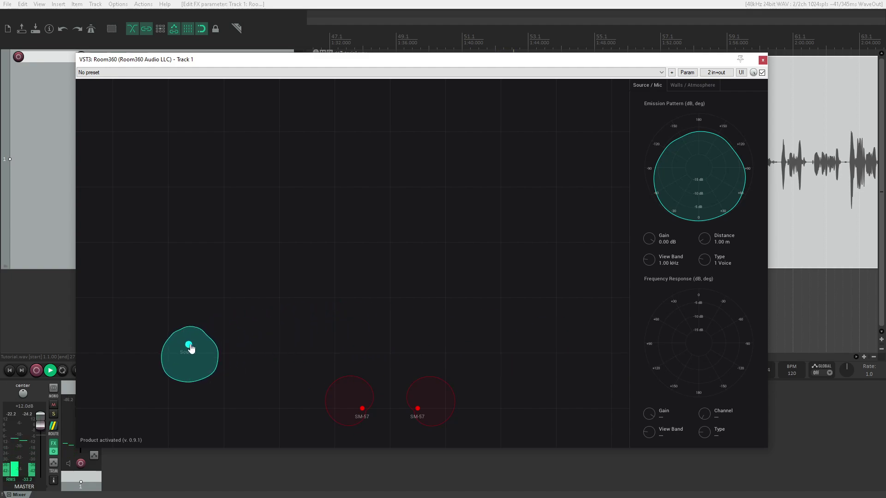
{"action": "left_click_drag", "start_coordinate": [192, 348], "coordinate": [392, 216]}
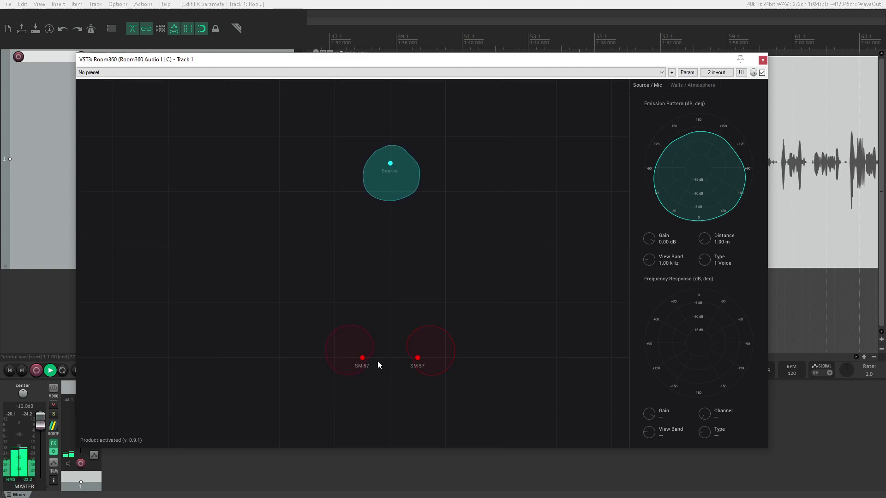
Step: Move the left SM-57 farther left and the right one farther right, centring the Source above them
{"action": "left_click", "coordinate": [362, 359]}
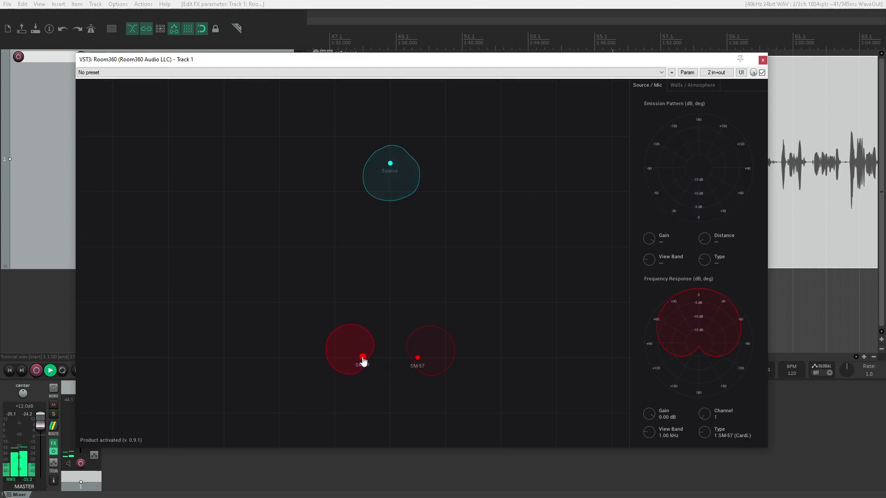
{"action": "left_click_drag", "start_coordinate": [362, 360], "coordinate": [270, 362]}
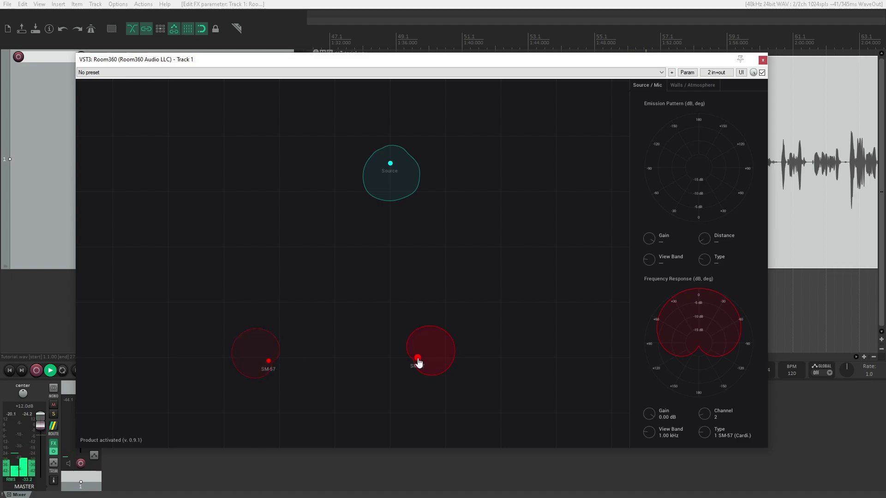
{"action": "left_click_drag", "start_coordinate": [417, 361], "coordinate": [548, 360]}
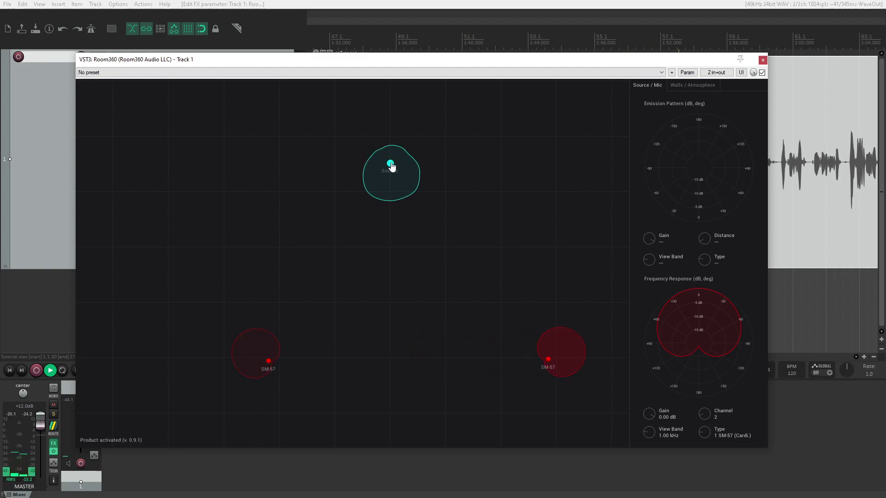
{"action": "mouse_move", "coordinate": [391, 167]}
{"action": "left_mouse_down"}
{"action": "mouse_move", "coordinate": [411, 198]}
{"action": "mouse_move", "coordinate": [258, 254]}
{"action": "mouse_move", "coordinate": [547, 256]}
{"action": "mouse_move", "coordinate": [251, 253]}
{"action": "mouse_move", "coordinate": [550, 255]}
{"action": "mouse_move", "coordinate": [509, 243]}
{"action": "mouse_move", "coordinate": [392, 249]}
{"action": "left_mouse_up"}
{"action": "left_click_drag", "start_coordinate": [490, 256], "coordinate": [444, 230]}
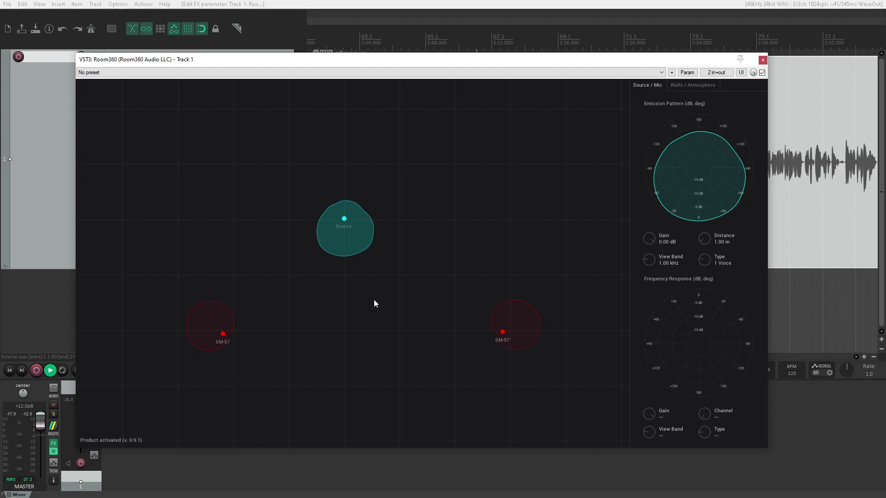
Step: Drag the right SM-57 toward the centre, nearer the source
{"action": "left_click_drag", "start_coordinate": [374, 303], "coordinate": [360, 303]}
{"action": "left_click_drag", "start_coordinate": [488, 333], "coordinate": [439, 331]}
{"action": "left_click_drag", "start_coordinate": [153, 180], "coordinate": [500, 386]}
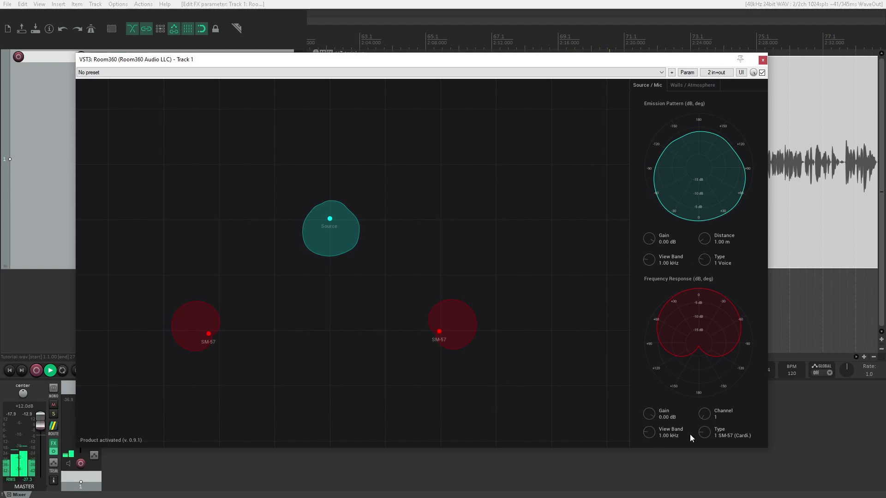
{"action": "left_click", "coordinate": [456, 233]}
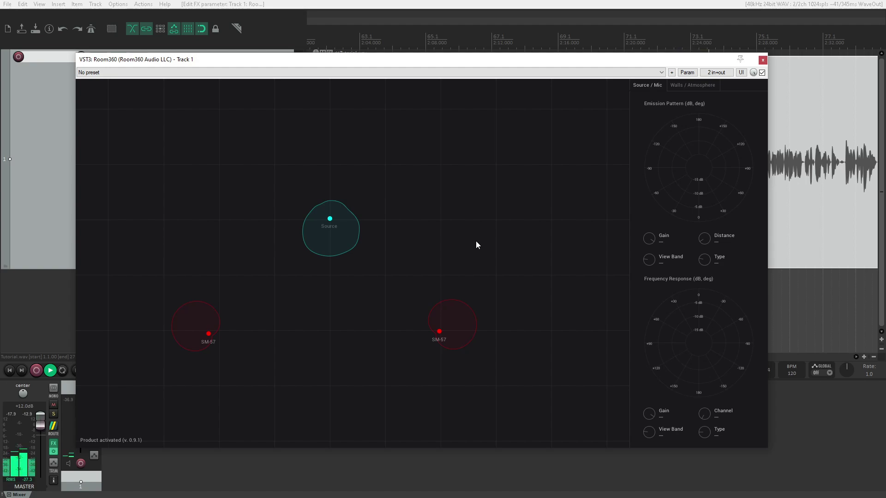
Step: Select the left SM-57 and sweep the View Band up to about 8.45 kHz
{"action": "left_click", "coordinate": [209, 335]}
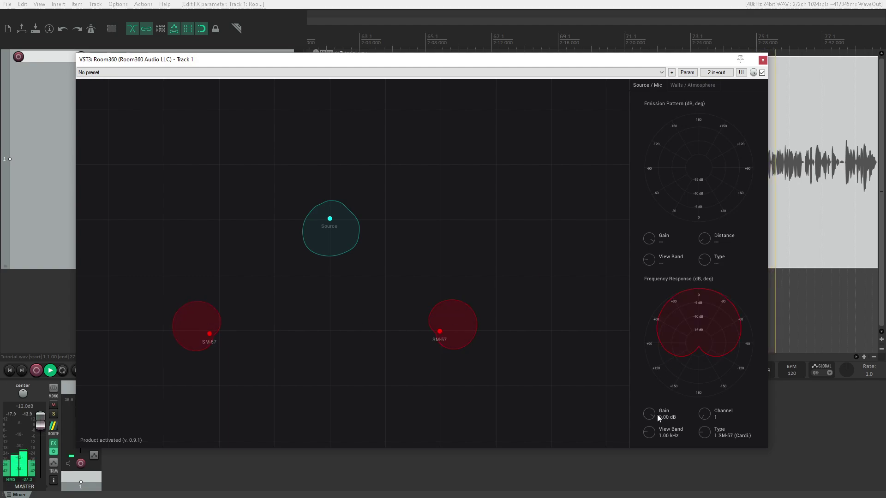
{"action": "mouse_move", "coordinate": [651, 435]}
{"action": "left_mouse_down"}
{"action": "mouse_move", "coordinate": [656, 392]}
{"action": "mouse_move", "coordinate": [645, 419]}
{"action": "left_mouse_up"}
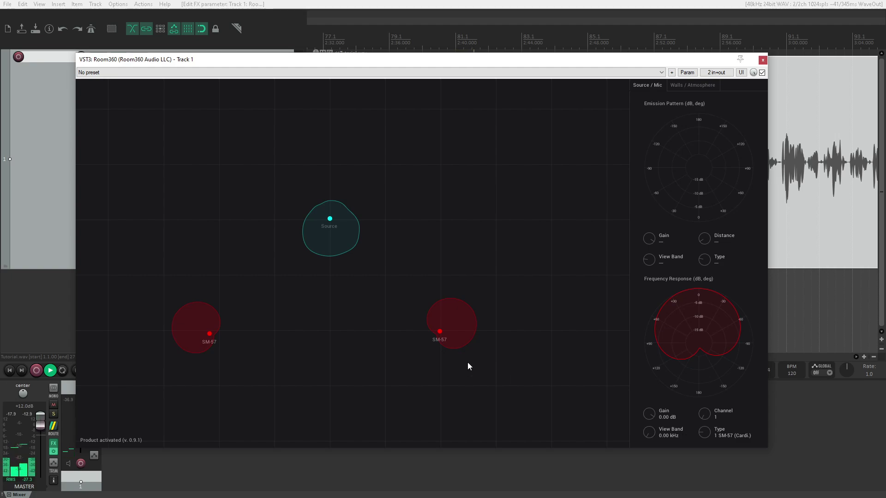
{"action": "mouse_move", "coordinate": [649, 436]}
{"action": "left_mouse_down"}
{"action": "mouse_move", "coordinate": [650, 393]}
{"action": "mouse_move", "coordinate": [646, 431]}
{"action": "left_mouse_up"}
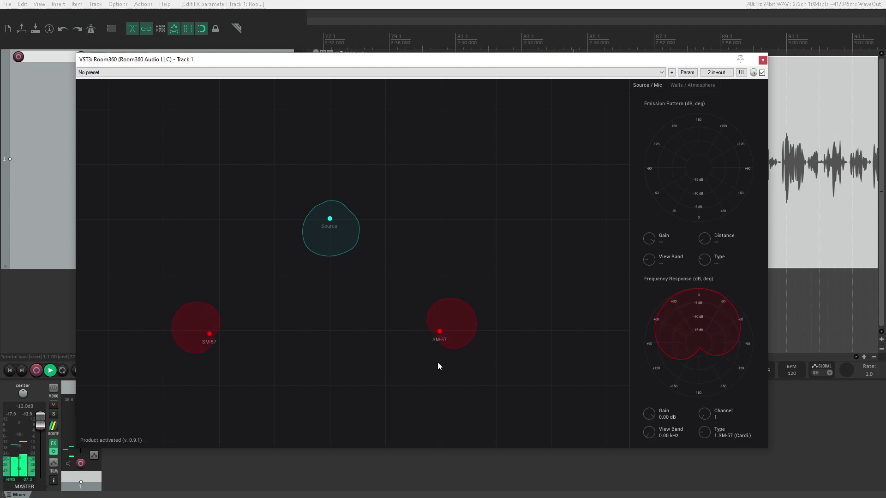
{"action": "scroll", "coordinate": [412, 361], "scroll_direction": "up", "scroll_amount": 2}
{"action": "scroll", "coordinate": [409, 352], "scroll_direction": "up", "scroll_amount": 2}
{"action": "scroll", "coordinate": [416, 353], "scroll_direction": "up", "scroll_amount": 2}
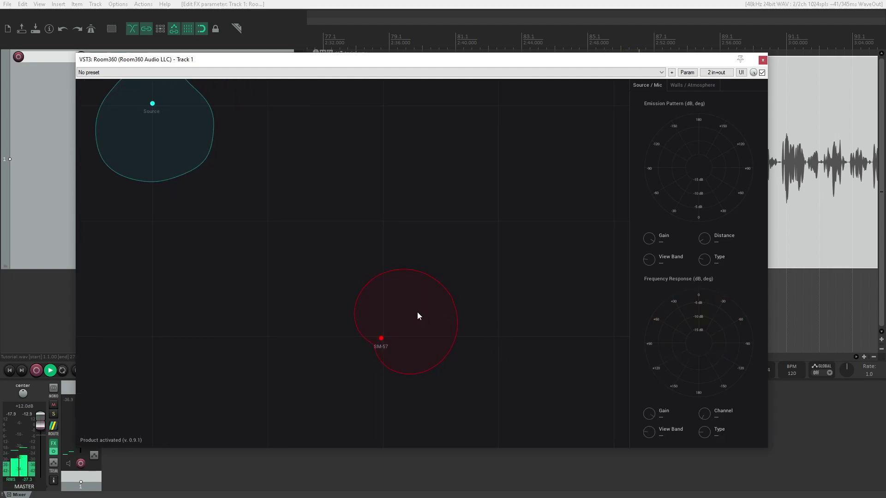
Step: Select the SM-57 below the Source and set its View Band to 20.0 kHz
{"action": "left_click", "coordinate": [397, 272]}
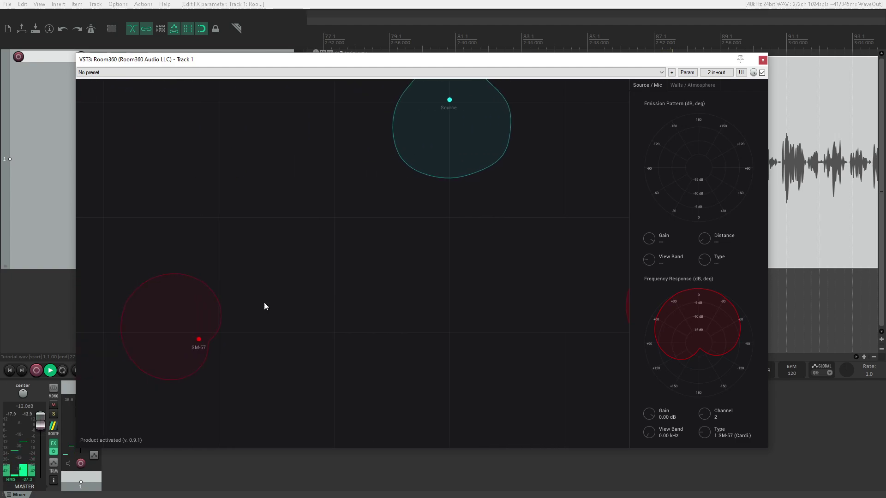
{"action": "left_click", "coordinate": [326, 249]}
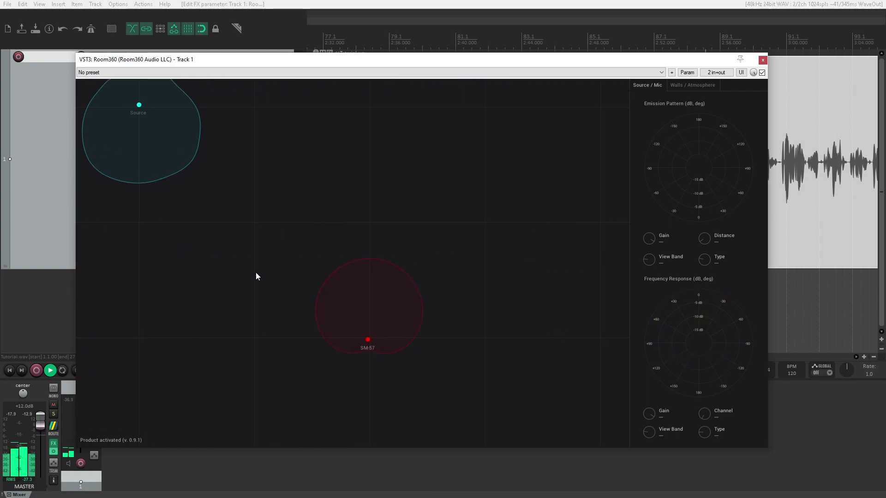
{"action": "left_click", "coordinate": [368, 344]}
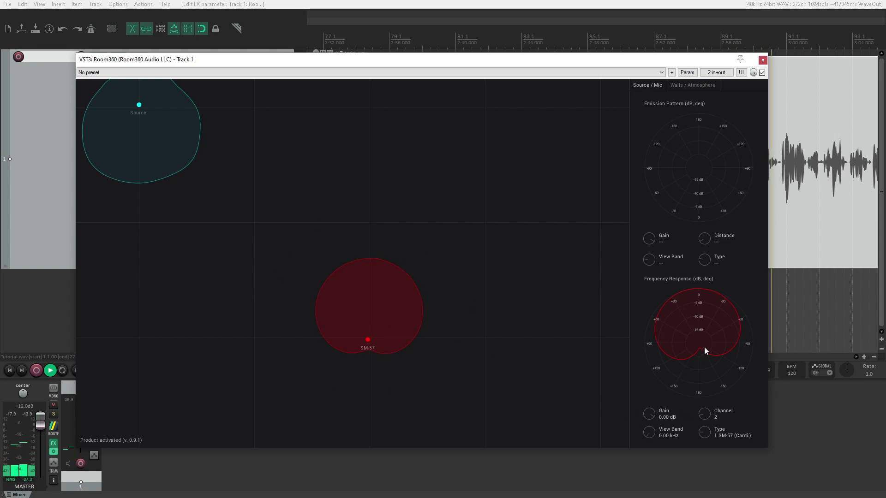
{"action": "mouse_move", "coordinate": [648, 433]}
{"action": "left_mouse_down"}
{"action": "mouse_move", "coordinate": [569, 395]}
{"action": "mouse_move", "coordinate": [532, 314]}
{"action": "left_mouse_up"}
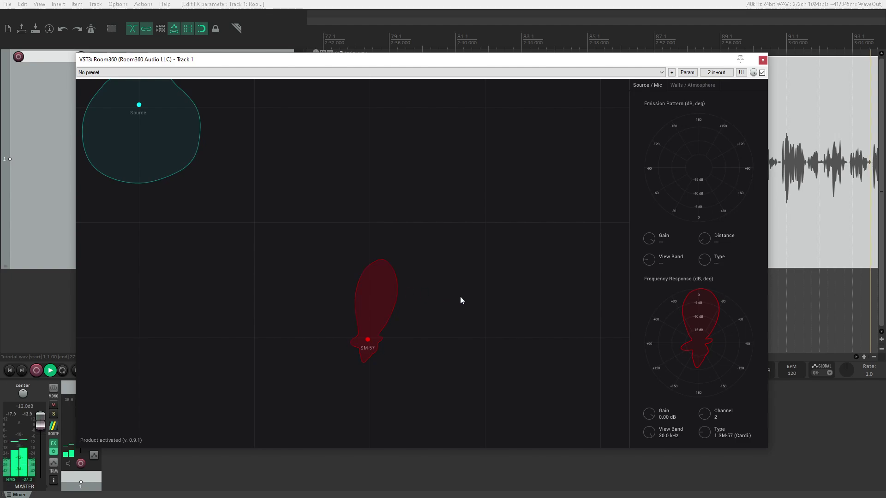
{"action": "left_click", "coordinate": [367, 345]}
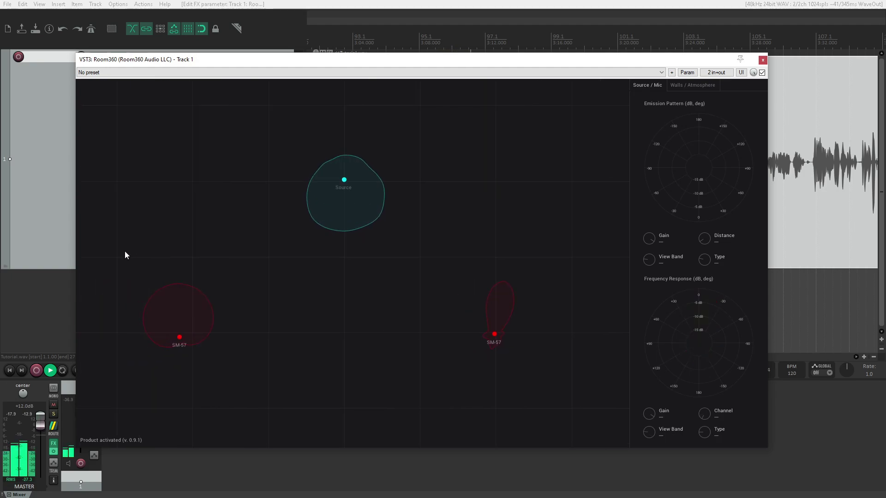
Step: Select both mics, raise the view band to 6.96 kHz, and inspect the source's pattern
{"action": "left_click_drag", "start_coordinate": [123, 253], "coordinate": [546, 399]}
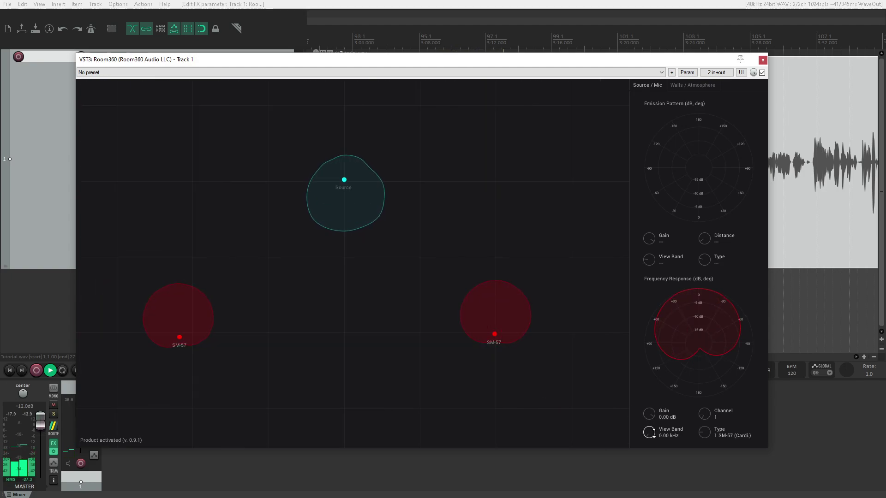
{"action": "left_click_drag", "start_coordinate": [649, 433], "coordinate": [643, 395]}
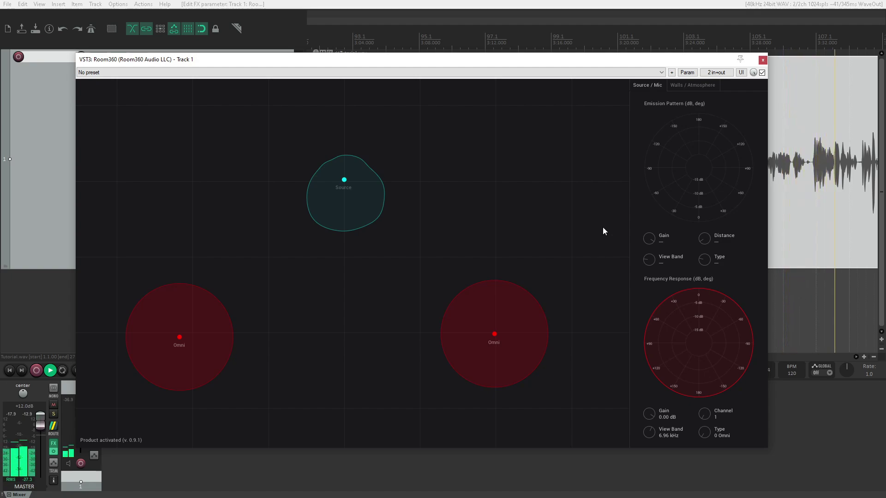
{"action": "left_click", "coordinate": [345, 181]}
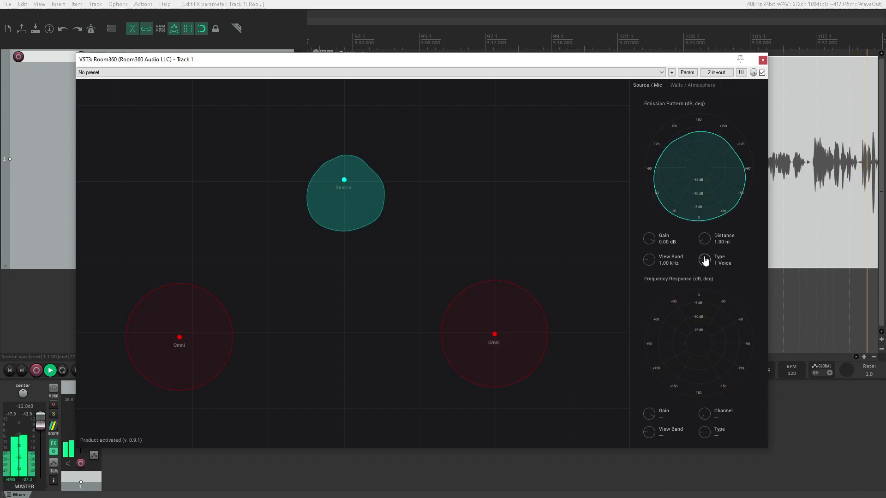
{"action": "left_click", "coordinate": [488, 193]}
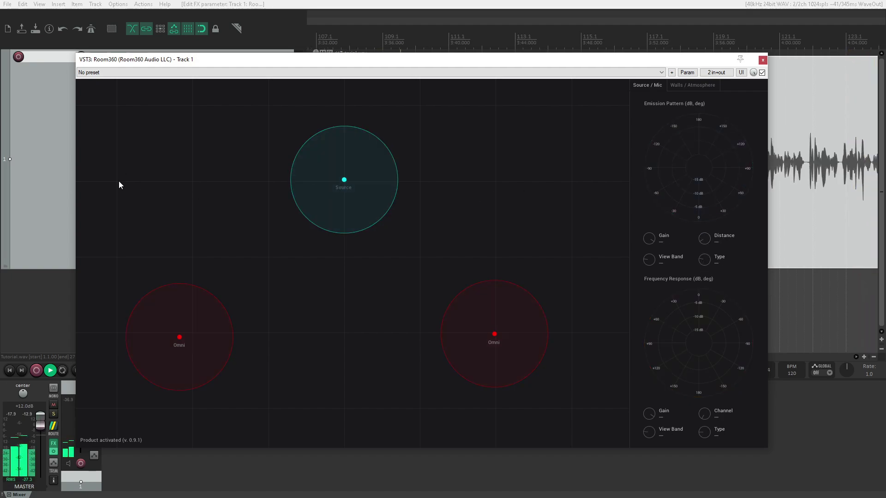
Step: Turn both mics' Type through SM-57 and NT2A to Ear (Left)
{"action": "left_click_drag", "start_coordinate": [96, 273], "coordinate": [532, 403]}
{"action": "left_click_drag", "start_coordinate": [705, 434], "coordinate": [706, 431]}
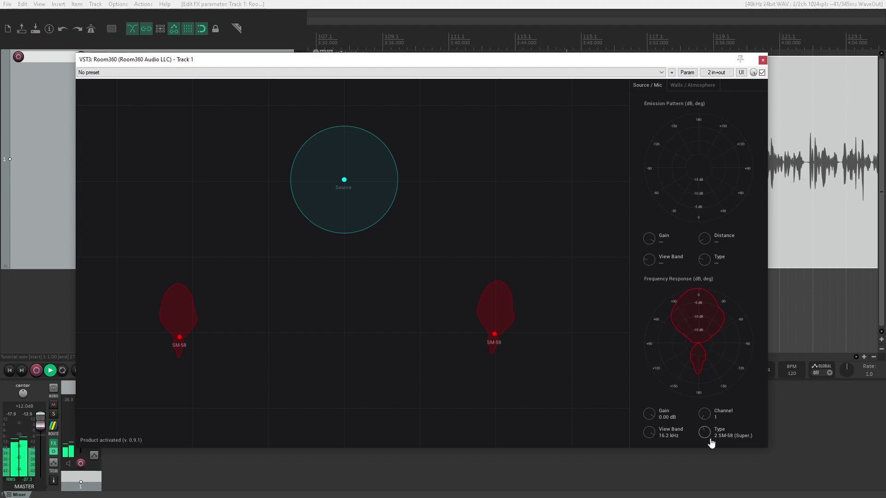
{"action": "left_click_drag", "start_coordinate": [705, 433], "coordinate": [706, 423]}
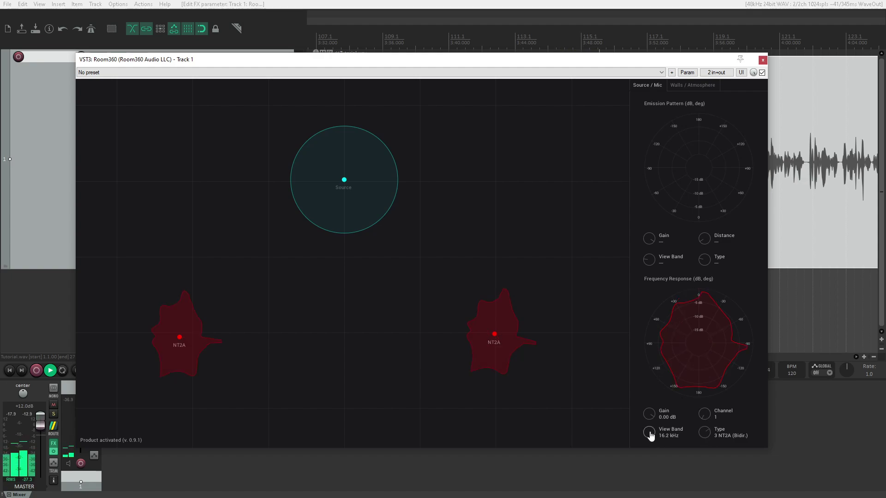
{"action": "left_click_drag", "start_coordinate": [653, 465], "coordinate": [650, 446]}
{"action": "left_click_drag", "start_coordinate": [705, 436], "coordinate": [704, 429]}
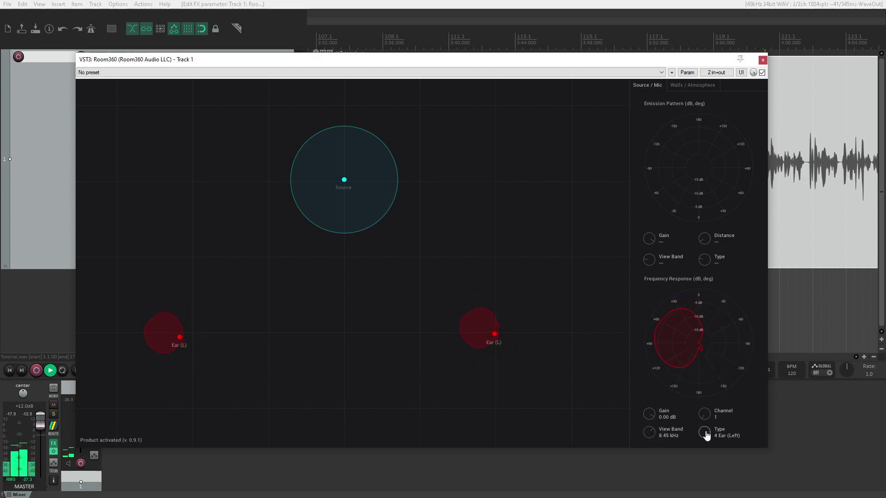
{"action": "left_click_drag", "start_coordinate": [706, 436], "coordinate": [706, 438]}
Step: Select the left ear mic and nudge it toward the centre
{"action": "left_click", "coordinate": [535, 330]}
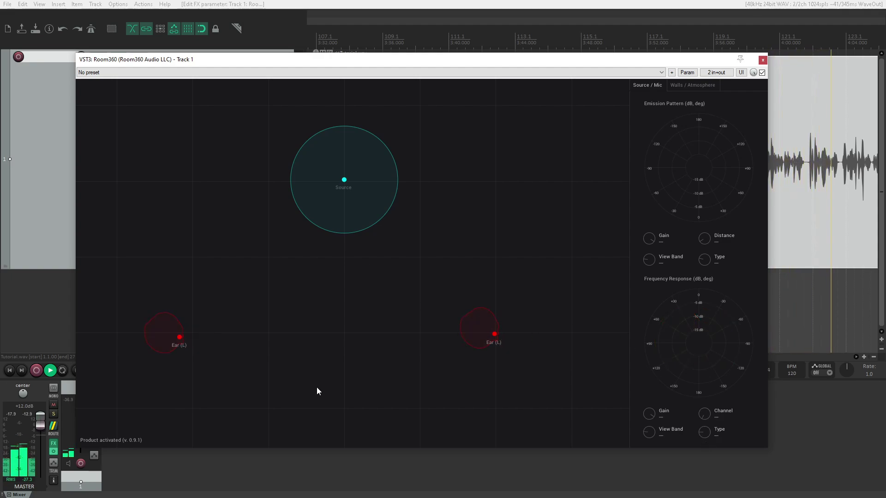
{"action": "left_click", "coordinate": [180, 339]}
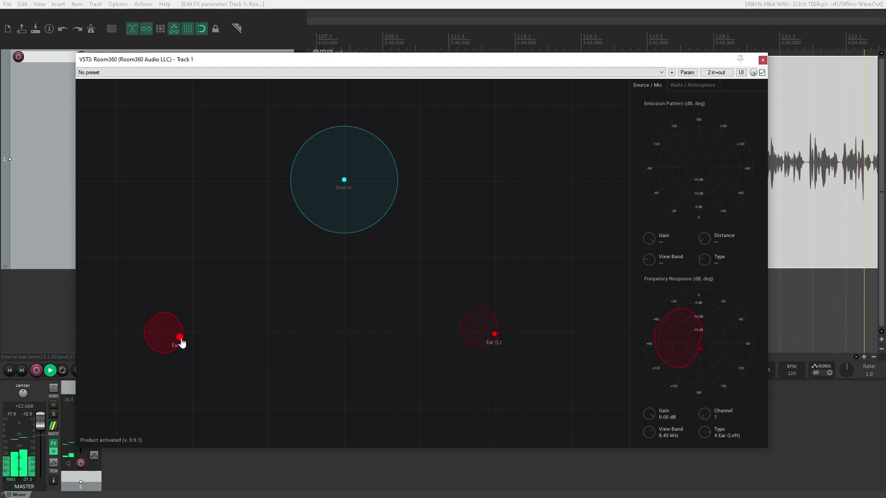
{"action": "left_click_drag", "start_coordinate": [179, 342], "coordinate": [233, 333]}
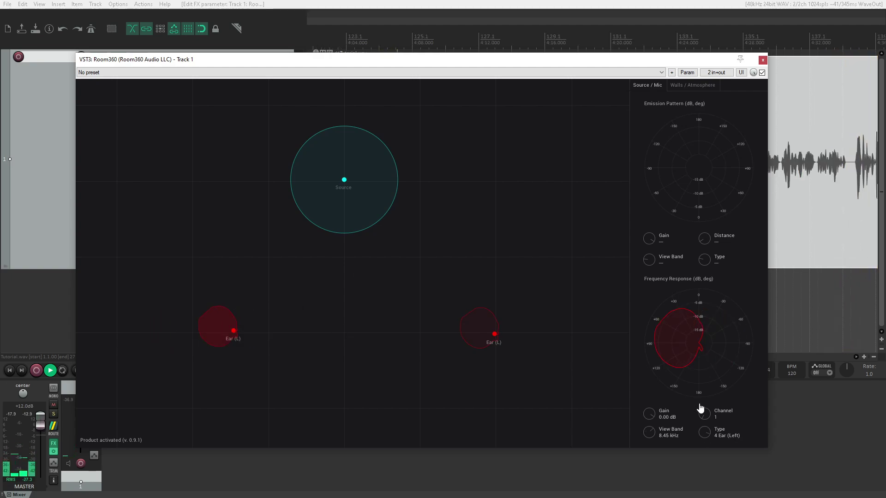
Step: Make the right mic Ear (Right) and place both ears together below the source
{"action": "left_click_drag", "start_coordinate": [706, 431], "coordinate": [706, 420]}
{"action": "left_click", "coordinate": [233, 328]}
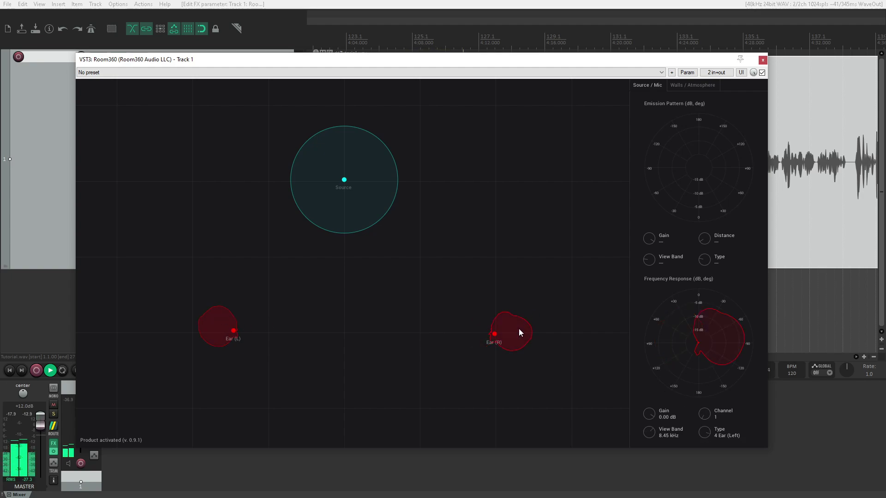
{"action": "left_click_drag", "start_coordinate": [248, 332], "coordinate": [361, 337]}
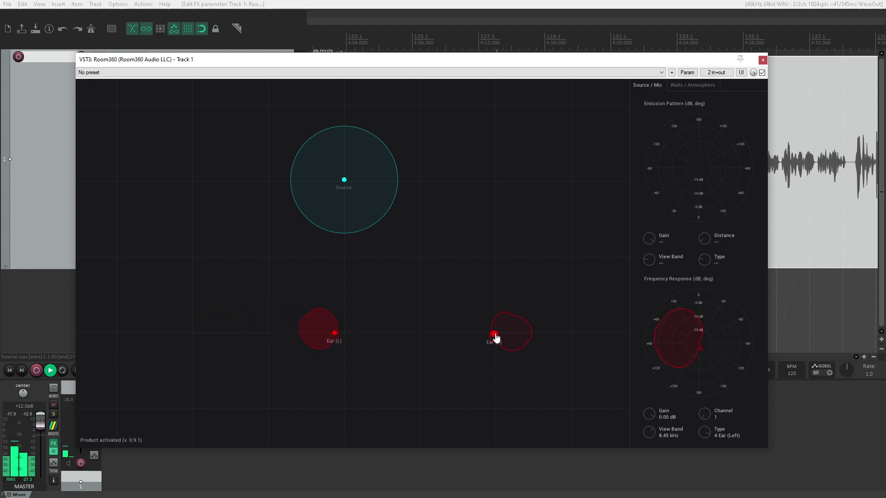
{"action": "left_click_drag", "start_coordinate": [495, 338], "coordinate": [323, 335]}
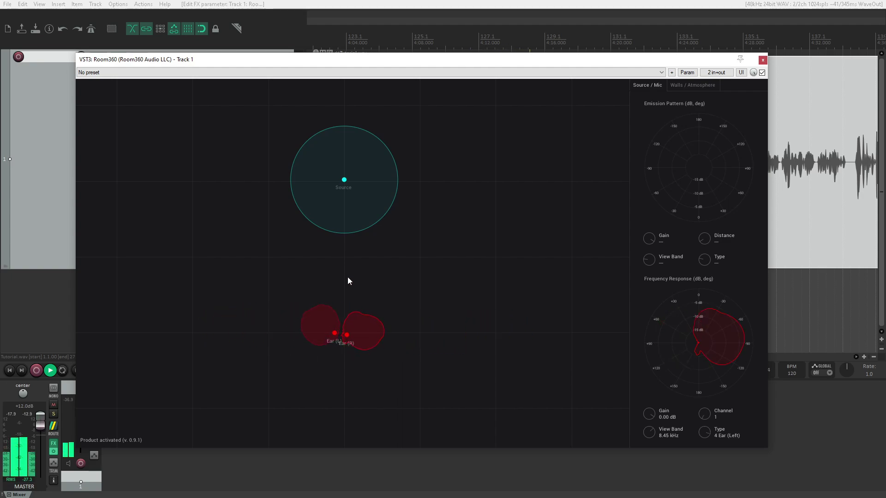
{"action": "scroll", "coordinate": [381, 308], "scroll_direction": "up", "scroll_amount": 2}
Step: Nudge Ear (R) outward, select Ear (L), and sweep its View Band, settling near 5.62 kHz
{"action": "mouse_move", "coordinate": [355, 344]}
{"action": "left_mouse_down"}
{"action": "mouse_move", "coordinate": [369, 339]}
{"action": "mouse_move", "coordinate": [333, 339]}
{"action": "left_mouse_up"}
{"action": "left_click", "coordinate": [340, 340]}
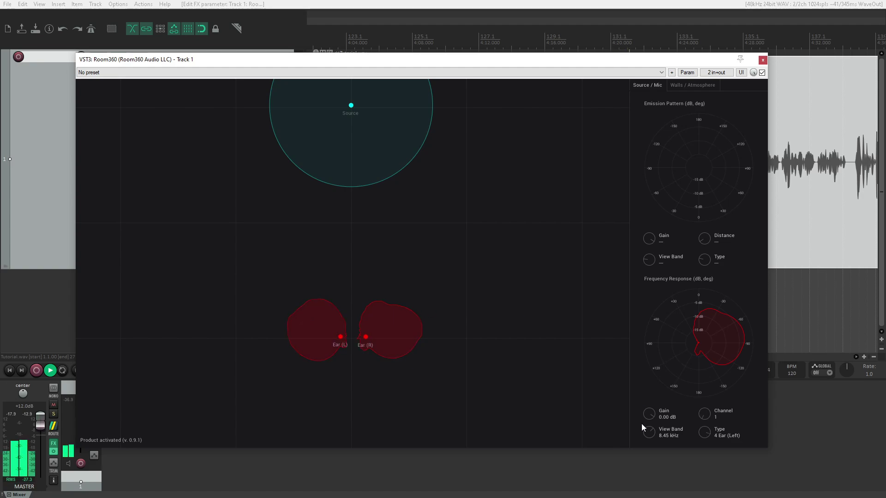
{"action": "left_click_drag", "start_coordinate": [565, 317], "coordinate": [579, 404]}
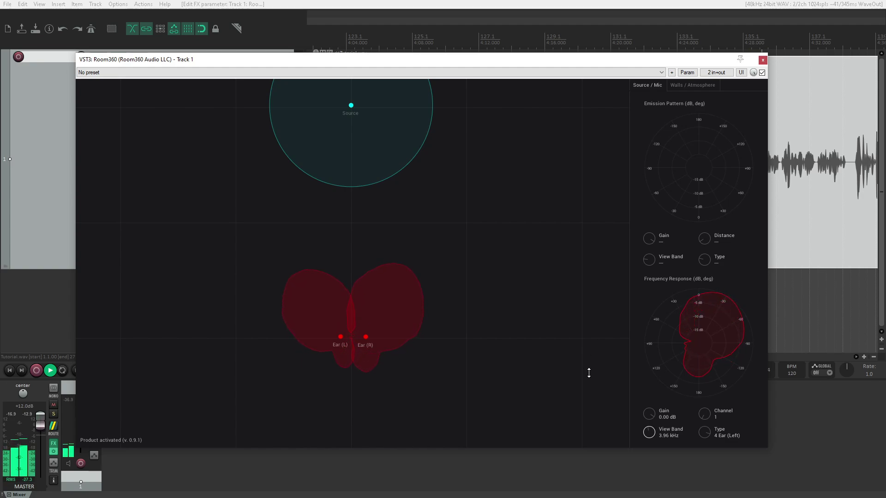
{"action": "mouse_move", "coordinate": [589, 375]}
{"action": "left_mouse_down"}
{"action": "mouse_move", "coordinate": [589, 396]}
{"action": "mouse_move", "coordinate": [595, 349]}
{"action": "left_mouse_up"}
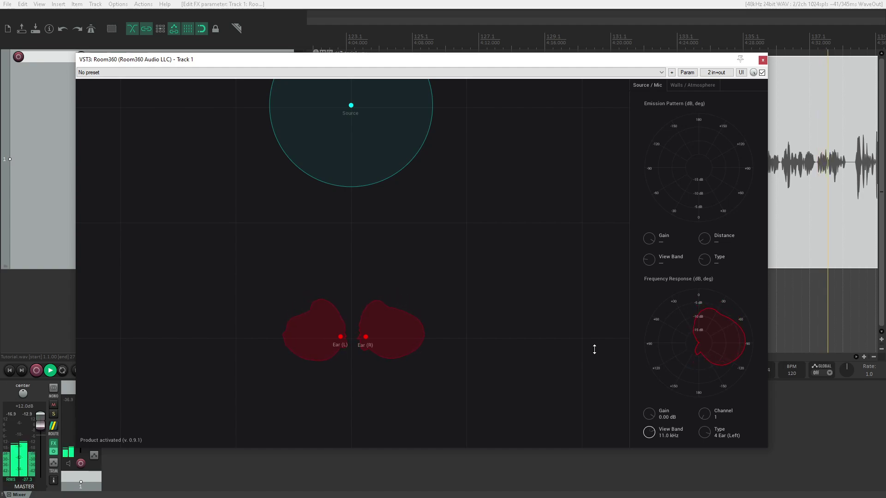
{"action": "left_click_drag", "start_coordinate": [594, 350], "coordinate": [601, 375]}
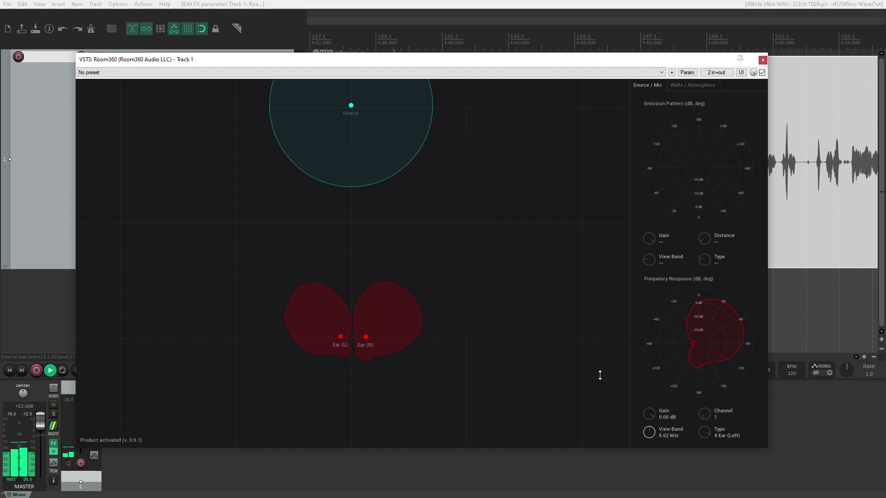
Step: Drag the white direction line's endpoint onto the ears and shift Ear (R) slightly outward
{"action": "left_click_drag", "start_coordinate": [481, 284], "coordinate": [480, 301]}
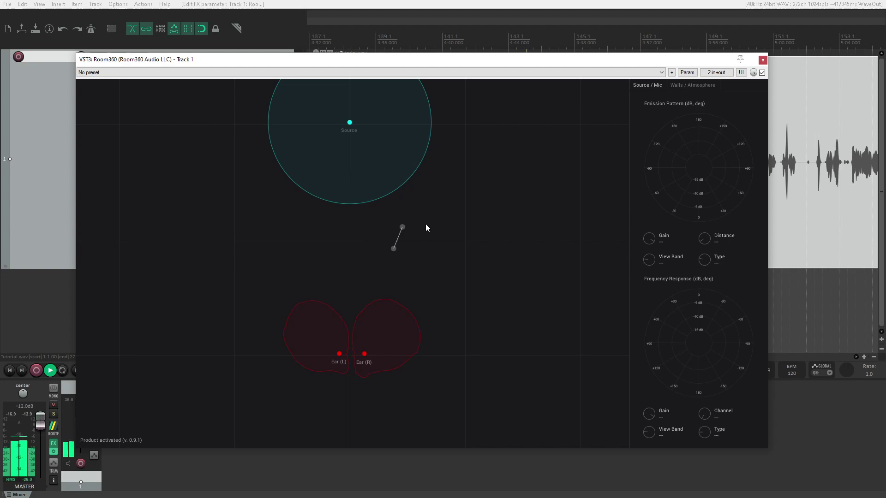
{"action": "left_click_drag", "start_coordinate": [407, 242], "coordinate": [363, 359]}
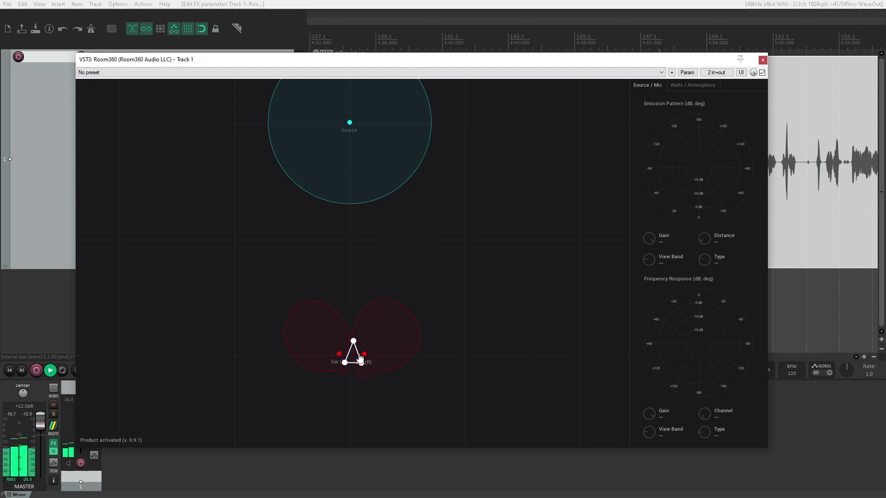
{"action": "left_click_drag", "start_coordinate": [366, 354], "coordinate": [337, 354]}
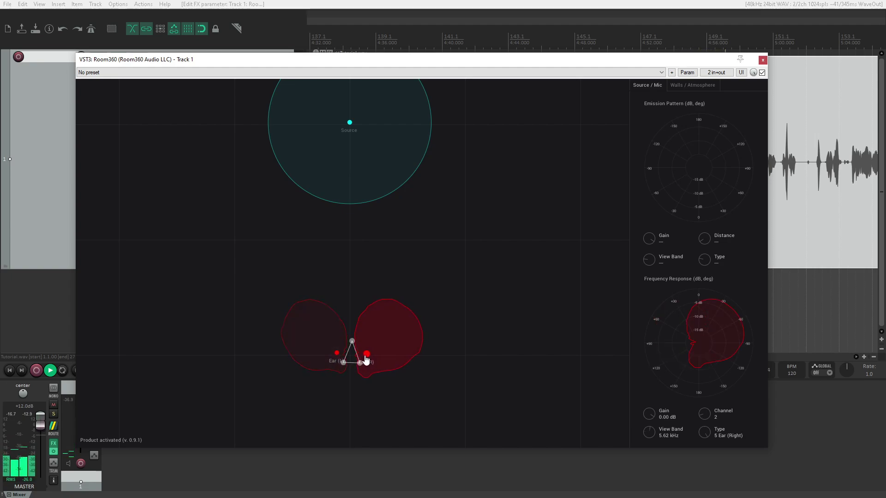
{"action": "left_click", "coordinate": [391, 246]}
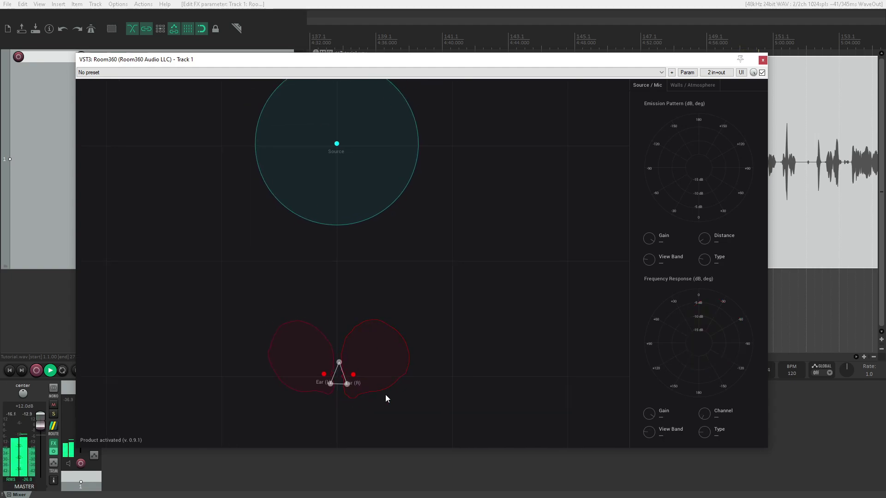
{"action": "scroll", "coordinate": [344, 280], "scroll_direction": "down", "scroll_amount": 3}
Step: Move the source down to sit just above the ear microphone, then deselect it
{"action": "mouse_move", "coordinate": [340, 232]}
{"action": "left_mouse_down"}
{"action": "mouse_move", "coordinate": [248, 299]}
{"action": "mouse_move", "coordinate": [162, 313]}
{"action": "mouse_move", "coordinate": [552, 305]}
{"action": "mouse_move", "coordinate": [549, 316]}
{"action": "left_mouse_up"}
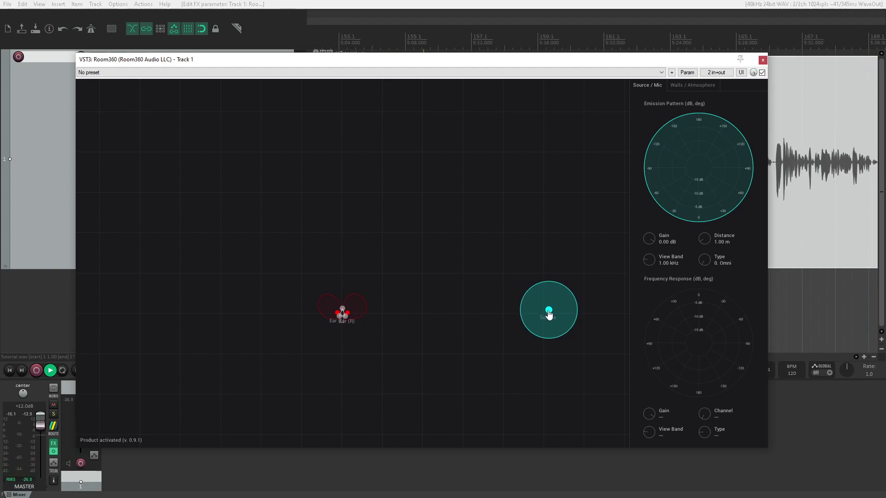
{"action": "mouse_move", "coordinate": [548, 315]}
{"action": "left_mouse_down"}
{"action": "mouse_move", "coordinate": [335, 420]}
{"action": "mouse_move", "coordinate": [269, 418]}
{"action": "mouse_move", "coordinate": [229, 384]}
{"action": "mouse_move", "coordinate": [214, 312]}
{"action": "mouse_move", "coordinate": [244, 231]}
{"action": "mouse_move", "coordinate": [321, 206]}
{"action": "mouse_move", "coordinate": [343, 218]}
{"action": "left_mouse_up"}
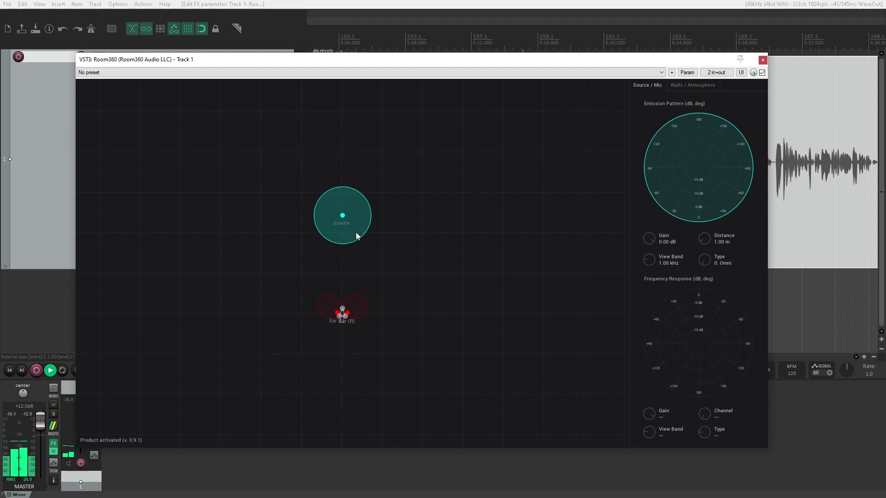
{"action": "left_click_drag", "start_coordinate": [384, 250], "coordinate": [427, 270]}
{"action": "scroll", "coordinate": [394, 290], "scroll_direction": "up", "scroll_amount": 2}
{"action": "left_click", "coordinate": [415, 280]}
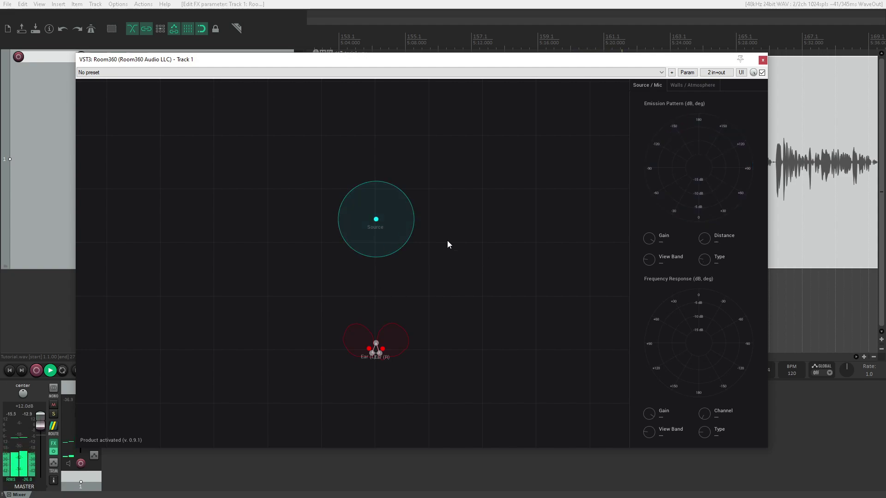
Step: Draw two long vertical walls, one right and one left of the source and ears
{"action": "left_click_drag", "start_coordinate": [457, 262], "coordinate": [441, 274]}
{"action": "scroll", "coordinate": [347, 295], "scroll_direction": "down", "scroll_amount": 2}
{"action": "scroll", "coordinate": [347, 294], "scroll_direction": "down", "scroll_amount": 2}
{"action": "scroll", "coordinate": [347, 296], "scroll_direction": "down", "scroll_amount": 1}
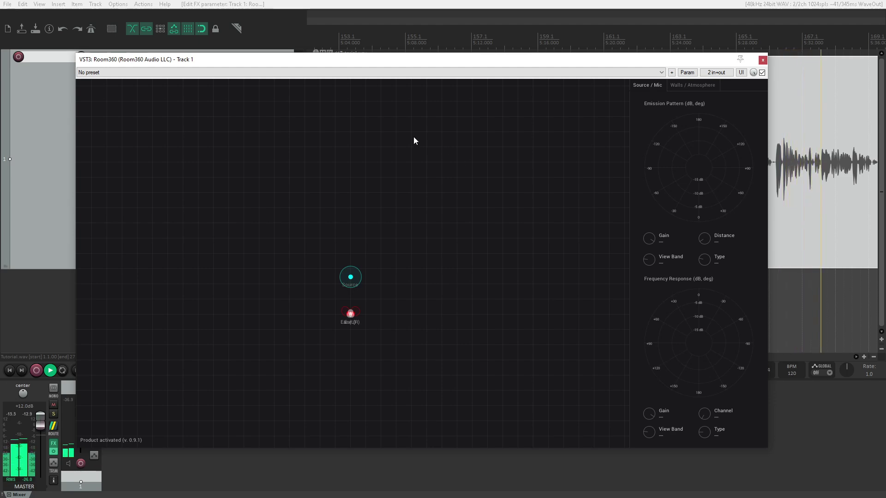
{"action": "left_click_drag", "start_coordinate": [431, 155], "coordinate": [431, 402]}
{"action": "left_click_drag", "start_coordinate": [432, 282], "coordinate": [397, 282]}
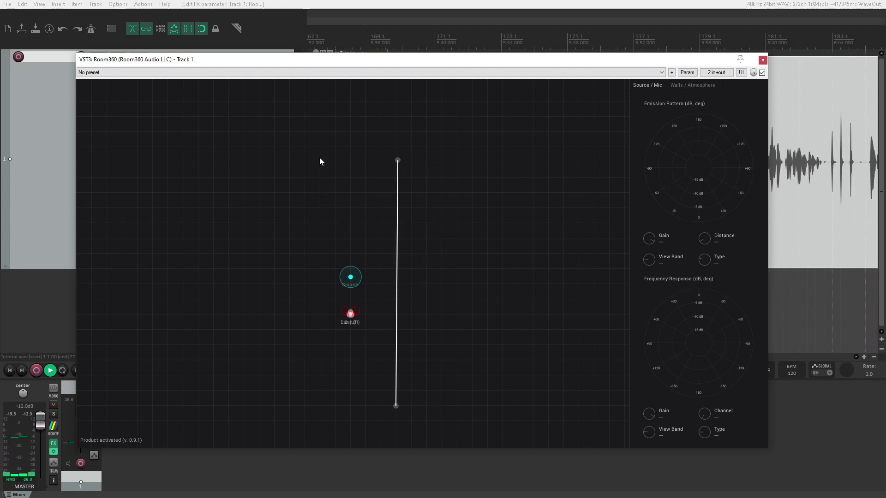
{"action": "left_click_drag", "start_coordinate": [315, 159], "coordinate": [316, 406]}
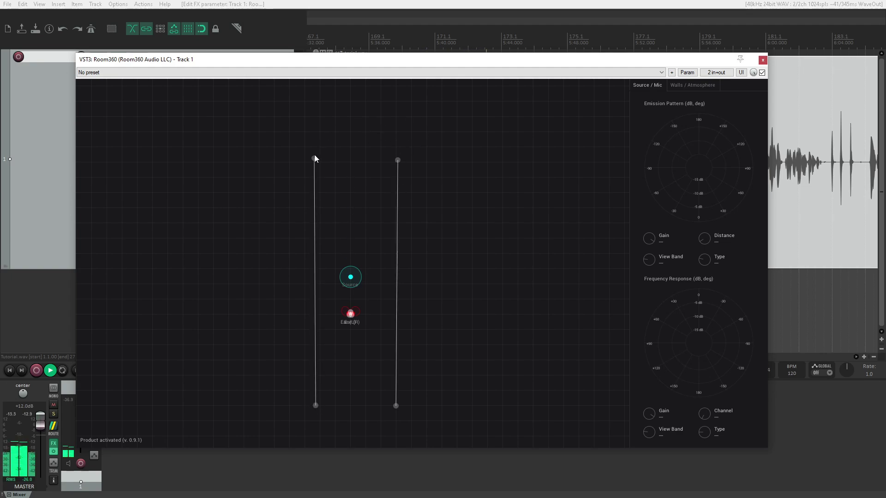
{"action": "scroll", "coordinate": [416, 235], "scroll_direction": "up", "scroll_amount": 2}
{"action": "scroll", "coordinate": [497, 270], "scroll_direction": "down", "scroll_amount": 1}
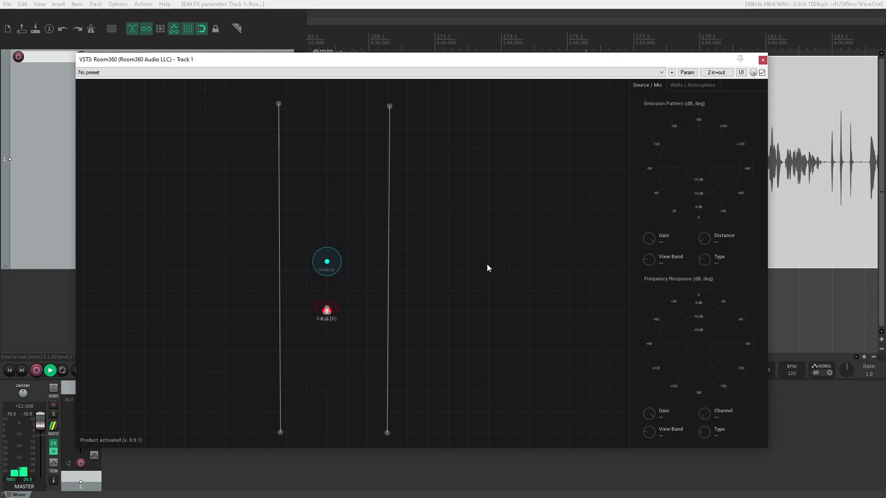
Step: Reposition the source and shift the right wall so both sit between the walls
{"action": "left_click_drag", "start_coordinate": [327, 263], "coordinate": [326, 237]}
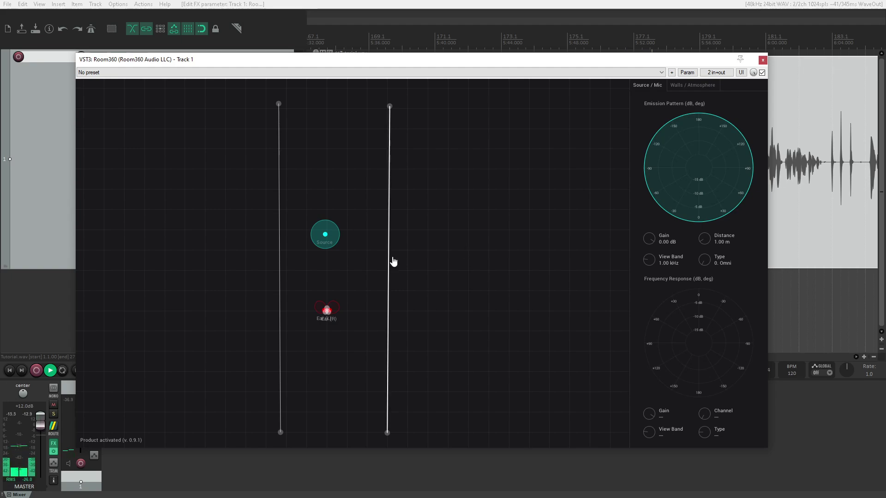
{"action": "left_click_drag", "start_coordinate": [389, 262], "coordinate": [345, 262]}
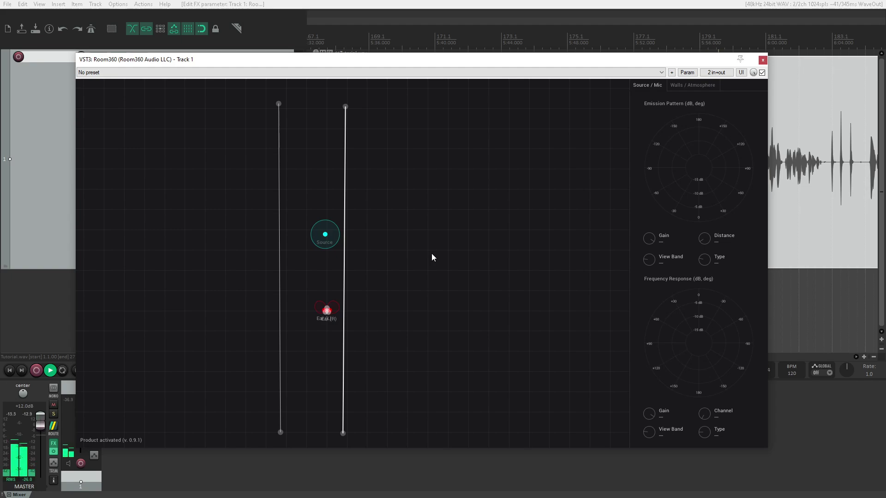
{"action": "mouse_move", "coordinate": [330, 240]}
{"action": "left_mouse_down"}
{"action": "mouse_move", "coordinate": [333, 262]}
{"action": "mouse_move", "coordinate": [603, 244]}
{"action": "left_mouse_up"}
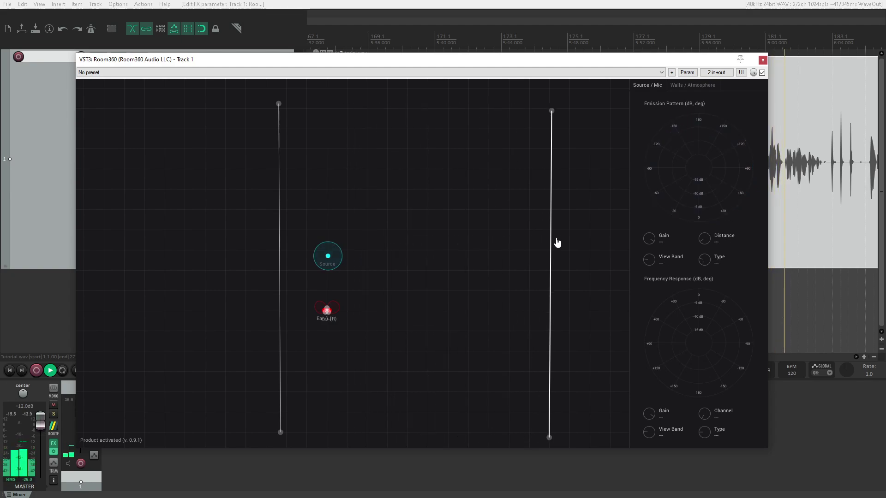
{"action": "left_click_drag", "start_coordinate": [475, 238], "coordinate": [425, 237]}
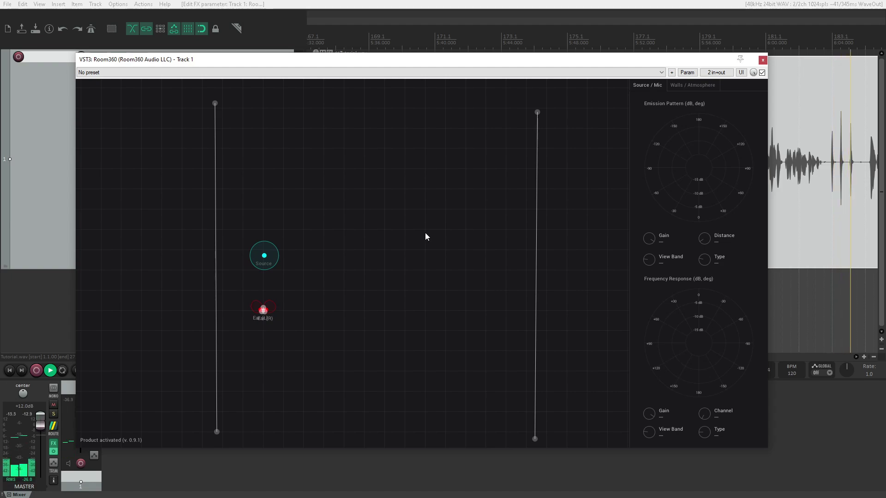
Step: Pull the right wall inward, then draw top and bottom walls joining the side walls
{"action": "left_click_drag", "start_coordinate": [537, 239], "coordinate": [358, 236]}
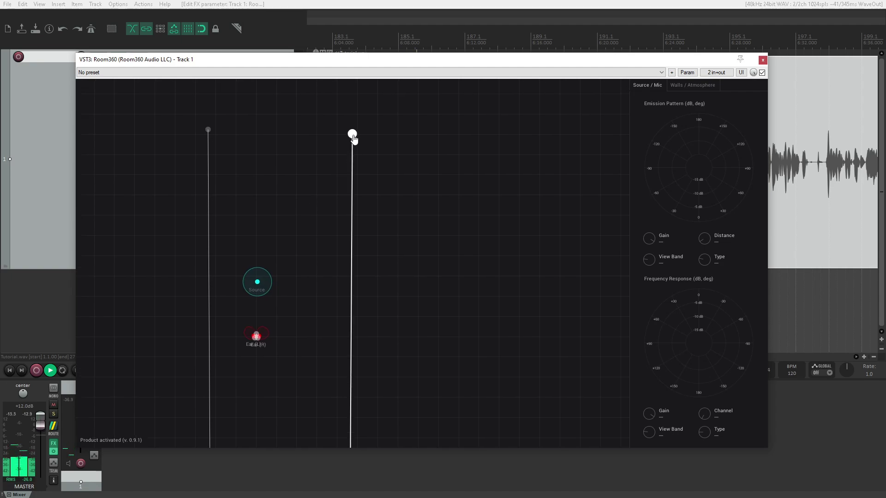
{"action": "left_click_drag", "start_coordinate": [304, 156], "coordinate": [338, 208]}
{"action": "scroll", "coordinate": [267, 198], "scroll_direction": "up", "scroll_amount": 3}
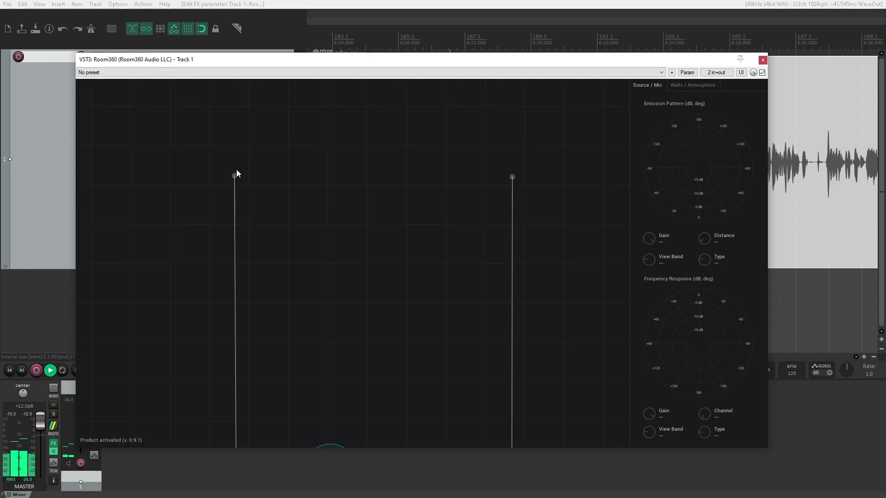
{"action": "left_click_drag", "start_coordinate": [235, 177], "coordinate": [513, 179]}
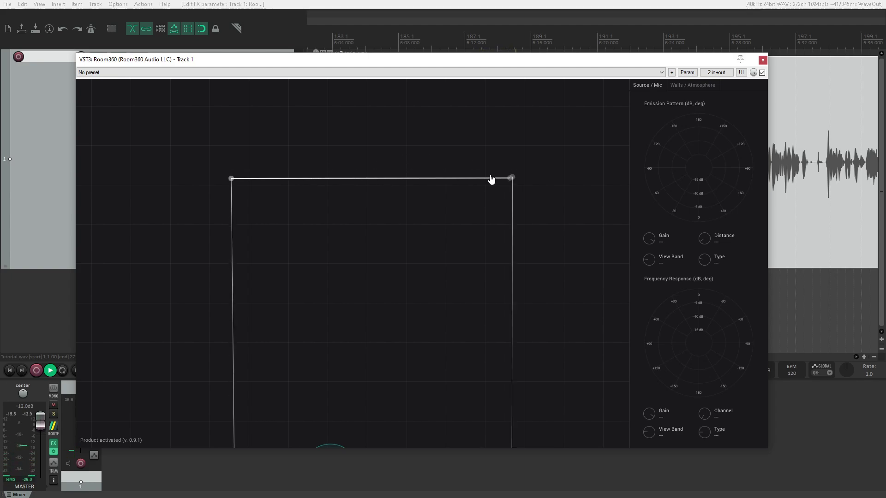
{"action": "scroll", "coordinate": [438, 239], "scroll_direction": "down", "scroll_amount": 1}
{"action": "scroll", "coordinate": [400, 238], "scroll_direction": "down", "scroll_amount": 5}
{"action": "scroll", "coordinate": [412, 162], "scroll_direction": "down", "scroll_amount": 3}
{"action": "left_click_drag", "start_coordinate": [217, 358], "coordinate": [490, 366]}
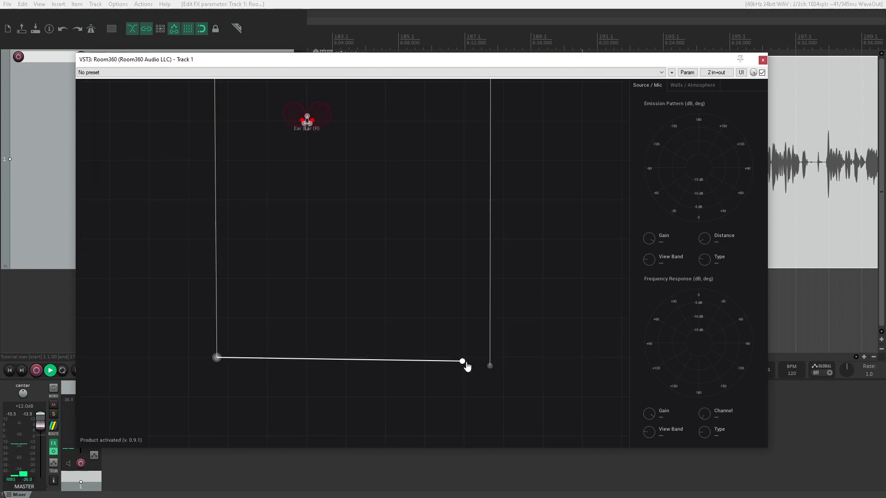
{"action": "scroll", "coordinate": [392, 270], "scroll_direction": "up", "scroll_amount": 3}
{"action": "scroll", "coordinate": [391, 210], "scroll_direction": "down", "scroll_amount": 3}
{"action": "scroll", "coordinate": [376, 252], "scroll_direction": "up", "scroll_amount": 2}
{"action": "scroll", "coordinate": [372, 272], "scroll_direction": "down", "scroll_amount": 1}
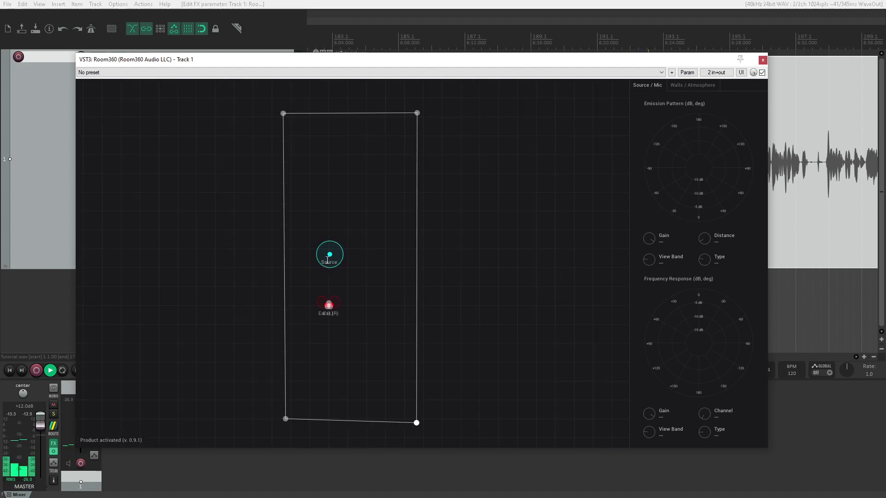
{"action": "scroll", "coordinate": [331, 267], "scroll_direction": "down", "scroll_amount": 2}
{"action": "scroll", "coordinate": [339, 262], "scroll_direction": "down", "scroll_amount": 4}
{"action": "scroll", "coordinate": [339, 261], "scroll_direction": "up", "scroll_amount": 3}
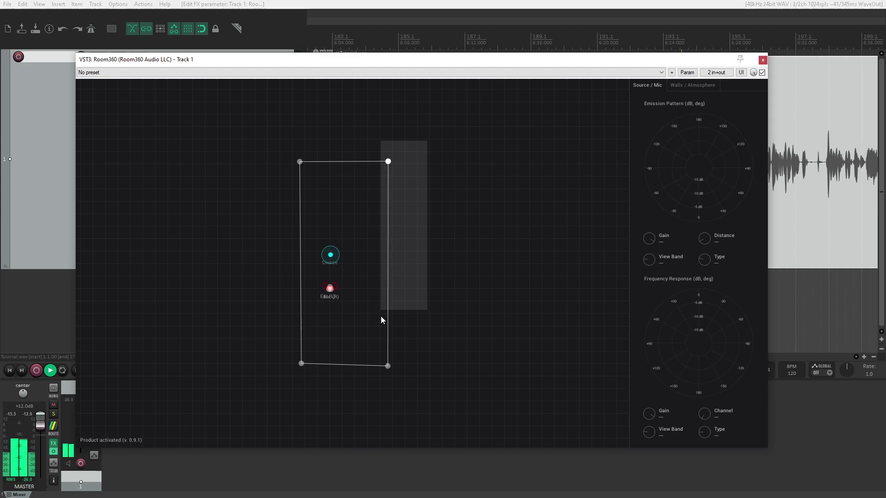
Step: Move the right wall outward to widen the room and lower the source beside the ear
{"action": "left_click_drag", "start_coordinate": [394, 326], "coordinate": [513, 324]}
{"action": "scroll", "coordinate": [331, 257], "scroll_direction": "up", "scroll_amount": 2}
{"action": "scroll", "coordinate": [330, 257], "scroll_direction": "up", "scroll_amount": 1}
{"action": "left_click_drag", "start_coordinate": [330, 257], "coordinate": [328, 276]}
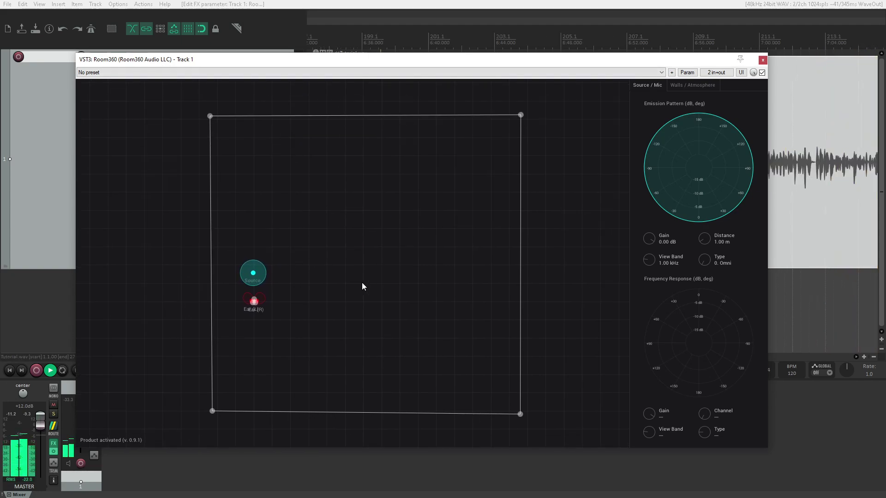
Step: Deselect, then raise the source and bring it back down just above the ear
{"action": "left_click", "coordinate": [338, 278]}
{"action": "left_click_drag", "start_coordinate": [253, 273], "coordinate": [252, 184]}
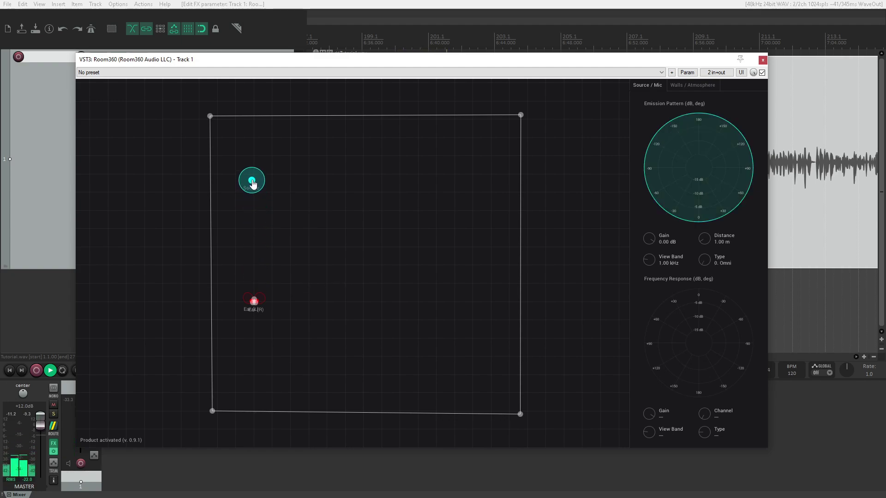
{"action": "left_click_drag", "start_coordinate": [253, 184], "coordinate": [255, 253]}
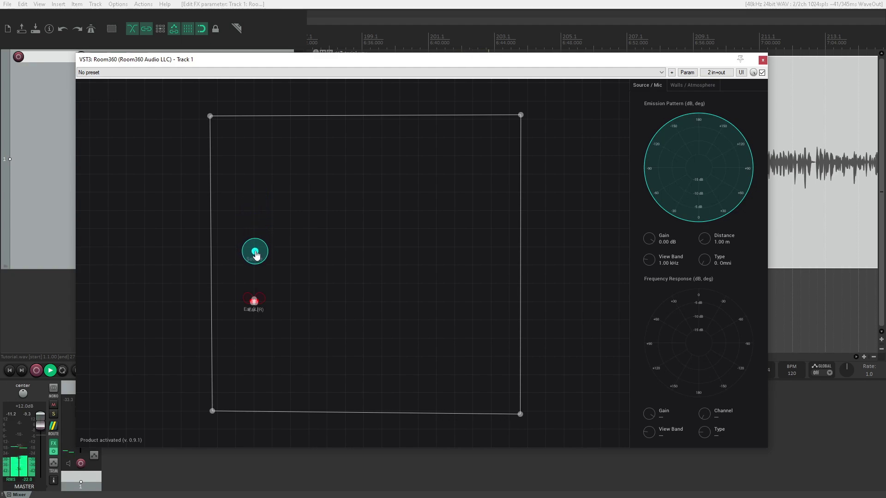
Step: Select all walls and lower their surface reflectivity curve, especially at high frequencies
{"action": "left_click", "coordinate": [679, 91]}
{"action": "left_click_drag", "start_coordinate": [605, 93], "coordinate": [171, 423]}
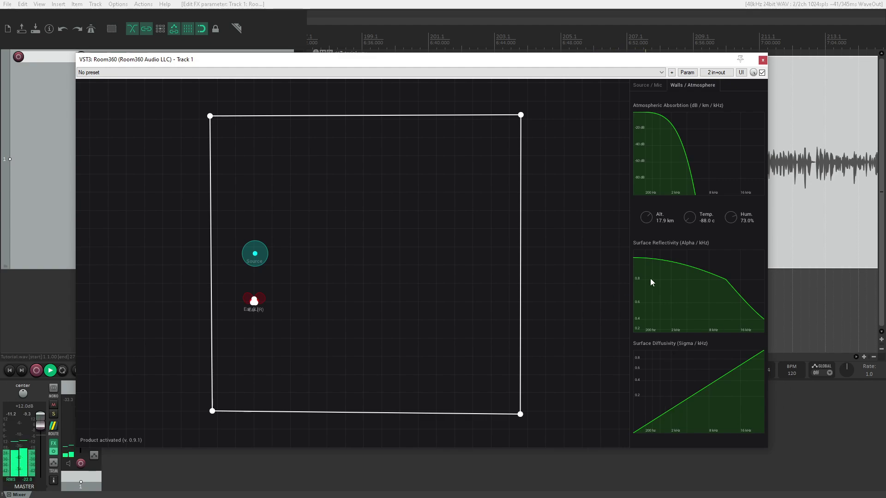
{"action": "left_click_drag", "start_coordinate": [639, 290], "coordinate": [652, 289]}
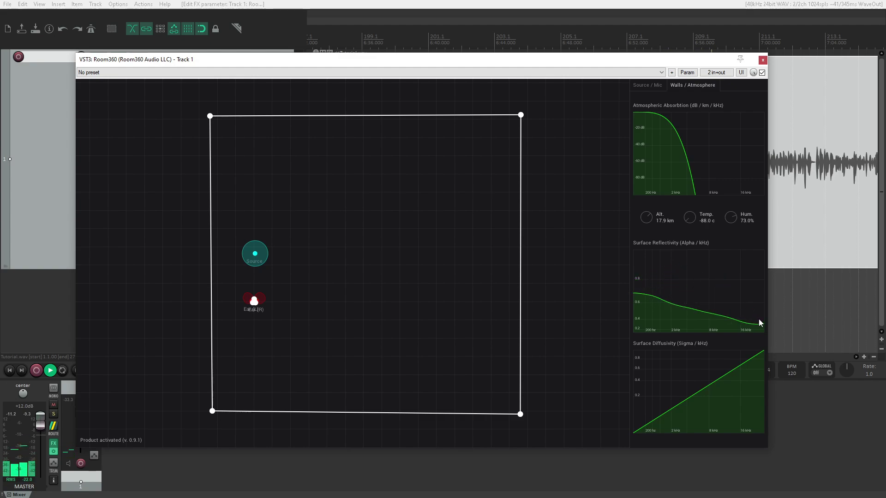
{"action": "left_click_drag", "start_coordinate": [759, 323], "coordinate": [769, 324]}
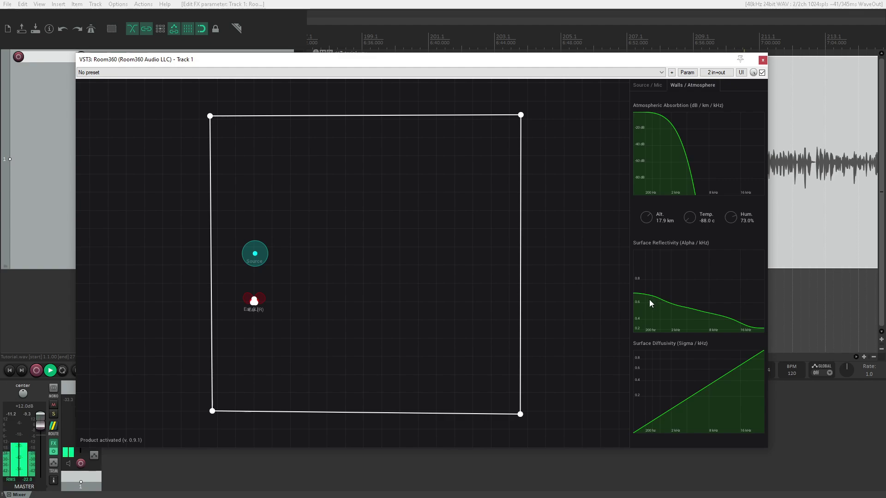
{"action": "left_click", "coordinate": [348, 277]}
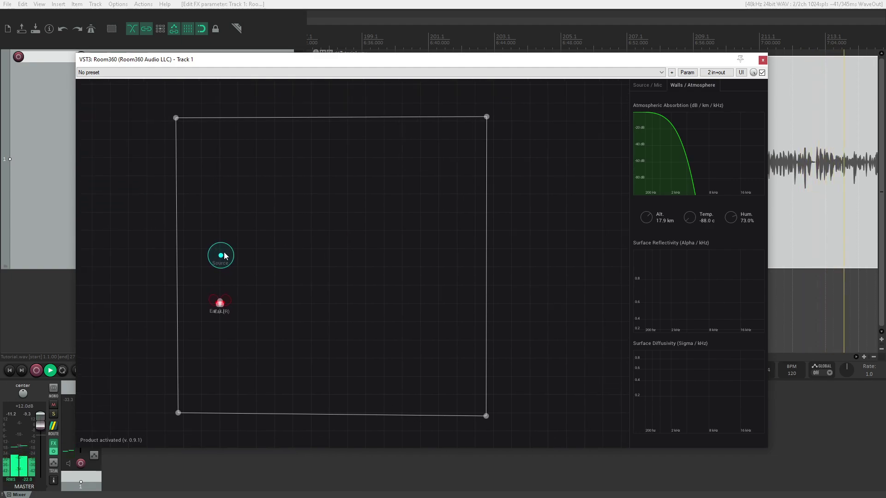
Step: Delete the right, top, left and bottom walls, and move the source up and left
{"action": "mouse_move", "coordinate": [221, 260]}
{"action": "left_mouse_down"}
{"action": "mouse_move", "coordinate": [219, 206]}
{"action": "mouse_move", "coordinate": [223, 271]}
{"action": "mouse_move", "coordinate": [389, 271]}
{"action": "mouse_move", "coordinate": [468, 299]}
{"action": "left_mouse_up"}
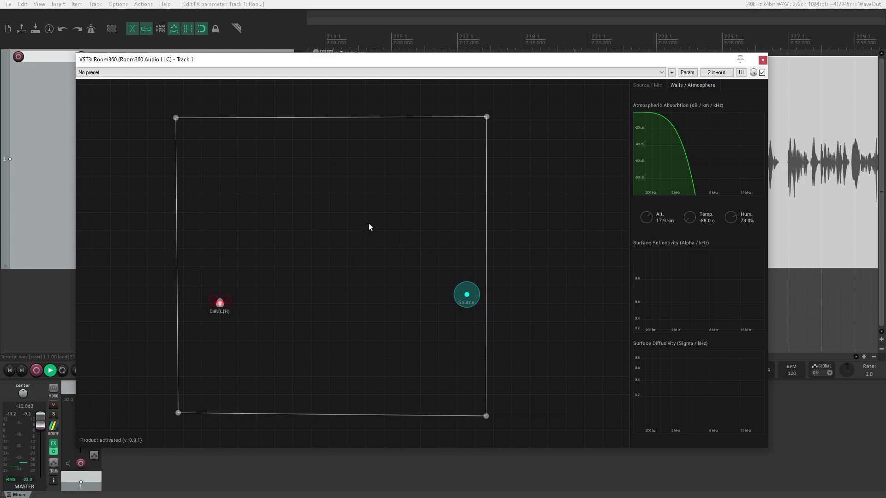
{"action": "left_click", "coordinate": [487, 253]}
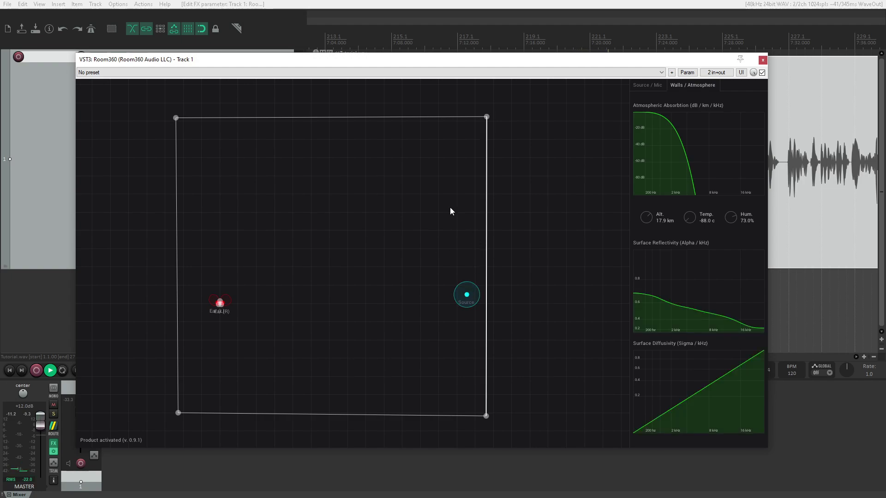
{"action": "left_click", "coordinate": [304, 117]}
{"action": "left_click", "coordinate": [178, 222]}
{"action": "left_click", "coordinate": [336, 416]}
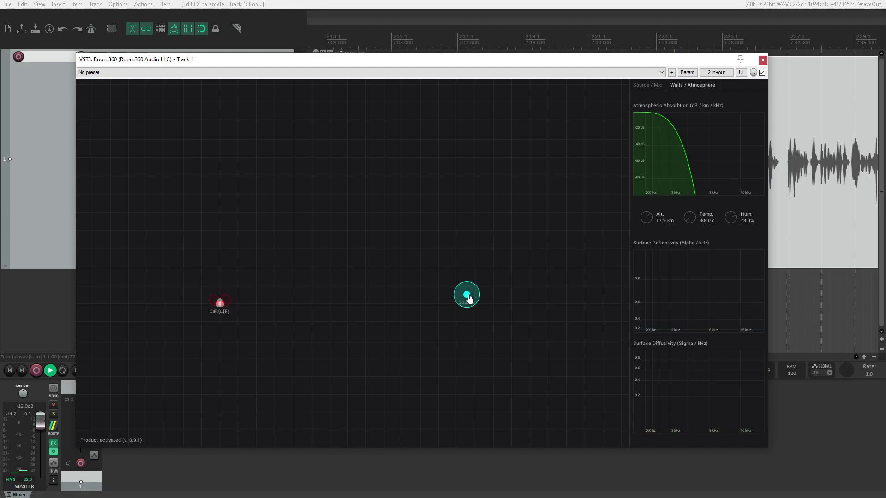
{"action": "mouse_move", "coordinate": [467, 295]}
{"action": "left_mouse_down"}
{"action": "mouse_move", "coordinate": [396, 211]}
{"action": "mouse_move", "coordinate": [408, 201]}
{"action": "left_mouse_up"}
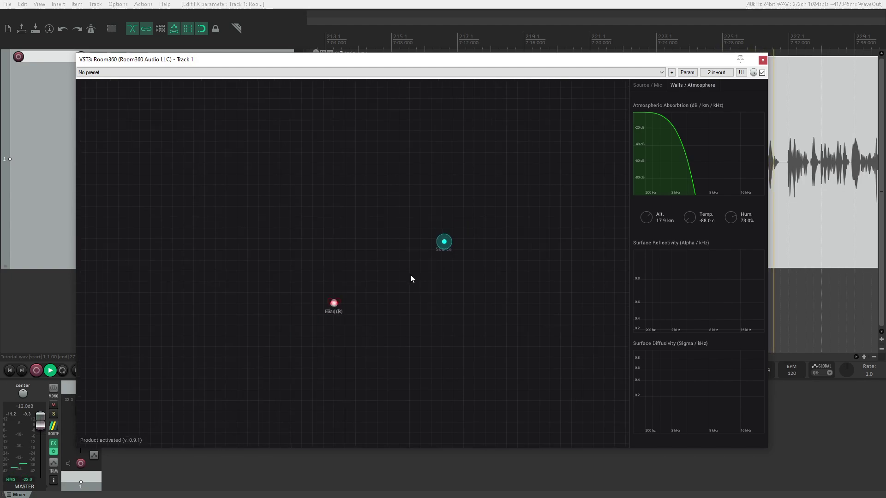
{"action": "left_click_drag", "start_coordinate": [445, 245], "coordinate": [226, 244]}
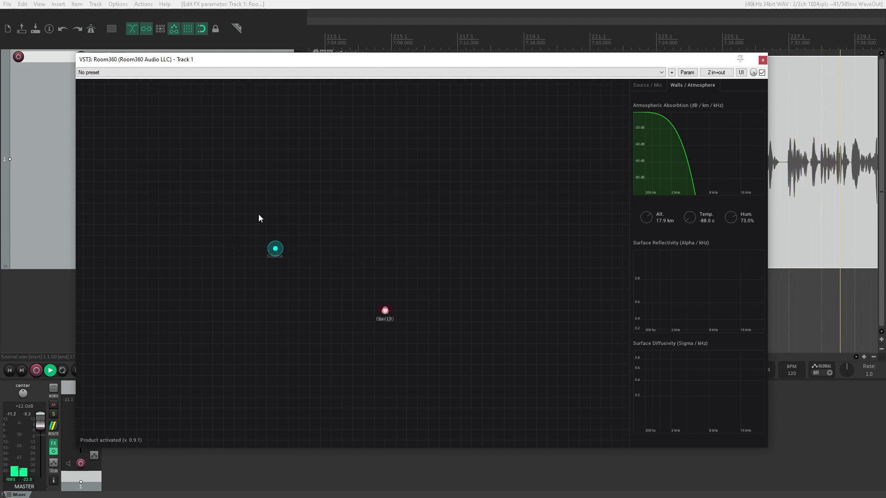
Step: Draw a closed rectangular wall path from four corners, ending at the starting corner
{"action": "left_click", "coordinate": [243, 213]}
{"action": "left_click", "coordinate": [239, 381]}
{"action": "left_click", "coordinate": [500, 379]}
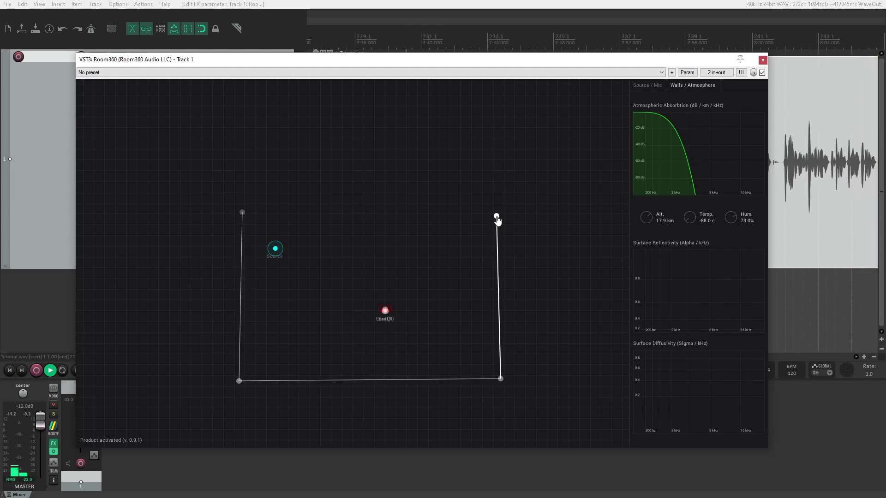
{"action": "left_click", "coordinate": [497, 217]}
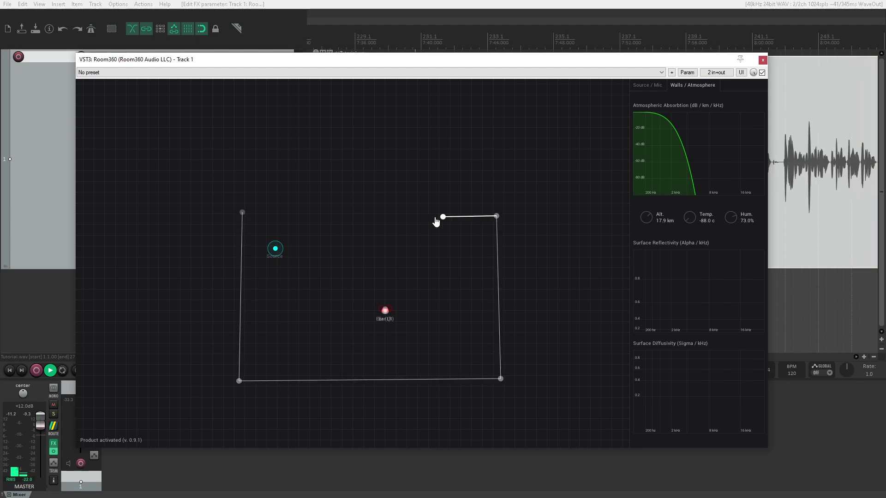
{"action": "left_click", "coordinate": [243, 213]}
Step: Place the source directly above the ear and briefly inspect the right wall's curves
{"action": "left_click_drag", "start_coordinate": [418, 255], "coordinate": [378, 221]}
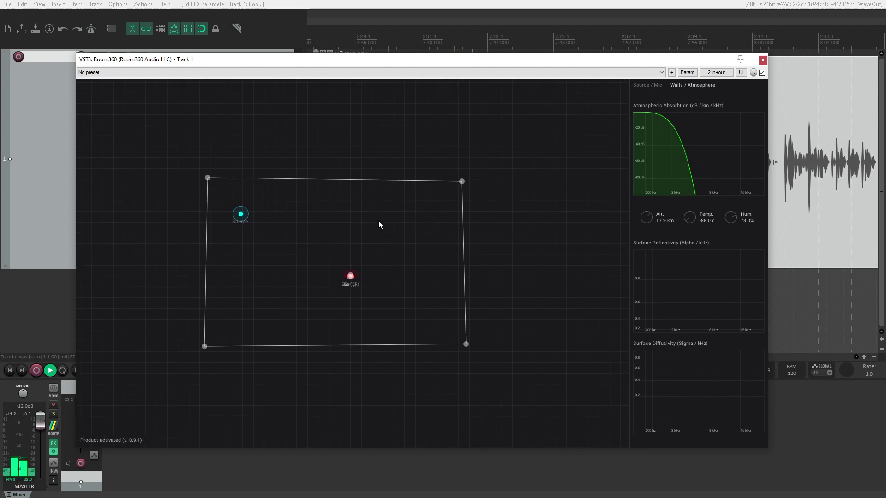
{"action": "left_click_drag", "start_coordinate": [243, 219], "coordinate": [304, 258]}
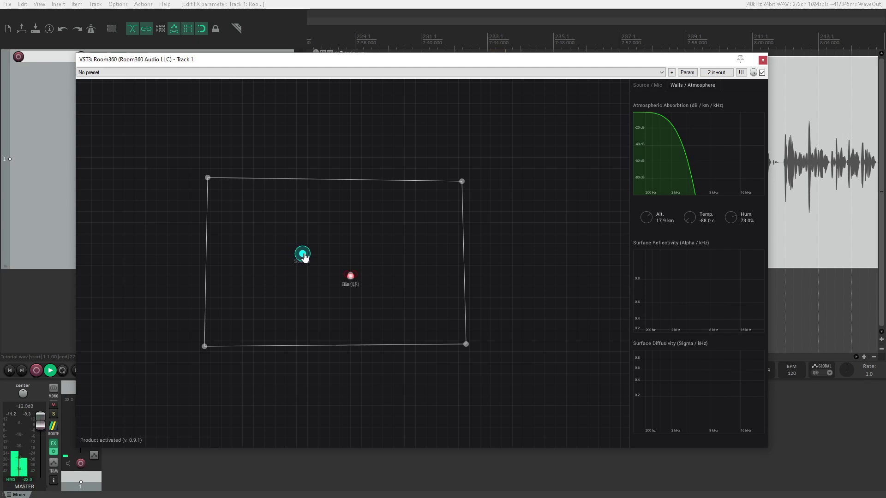
{"action": "mouse_move", "coordinate": [304, 258]}
{"action": "left_mouse_down"}
{"action": "mouse_move", "coordinate": [314, 229]}
{"action": "mouse_move", "coordinate": [352, 226]}
{"action": "left_mouse_up"}
{"action": "left_click", "coordinate": [464, 234]}
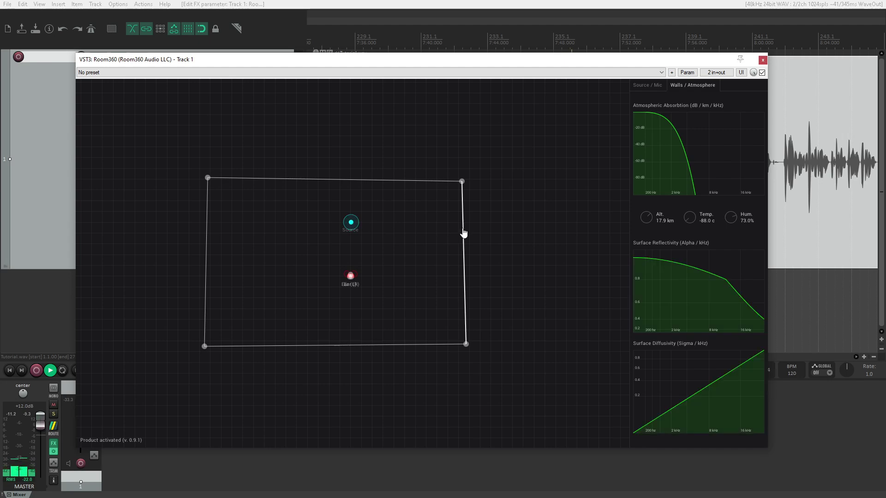
{"action": "left_click", "coordinate": [574, 290]}
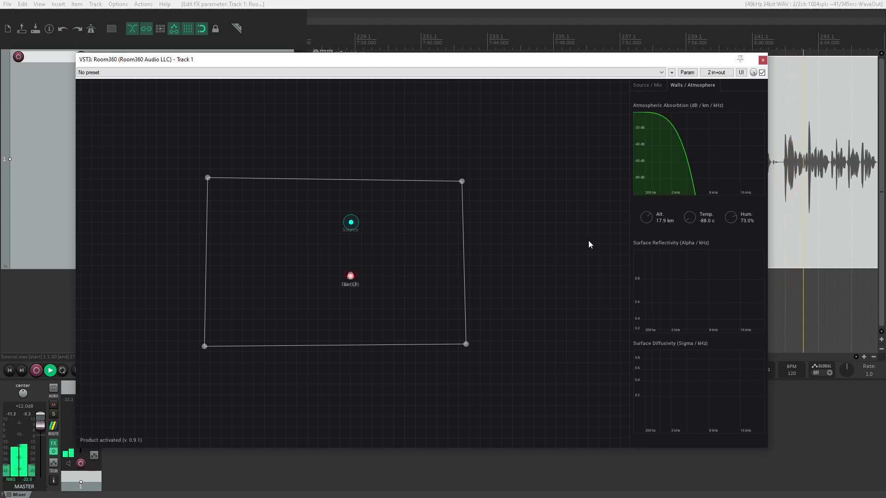
Step: Set atmosphere altitude to 17.3 km, temperature to 40 °C and humidity to 21%
{"action": "mouse_move", "coordinate": [645, 220]}
{"action": "left_mouse_down"}
{"action": "mouse_move", "coordinate": [646, 228]}
{"action": "mouse_move", "coordinate": [646, 216]}
{"action": "mouse_move", "coordinate": [689, 194]}
{"action": "mouse_move", "coordinate": [691, 224]}
{"action": "left_mouse_up"}
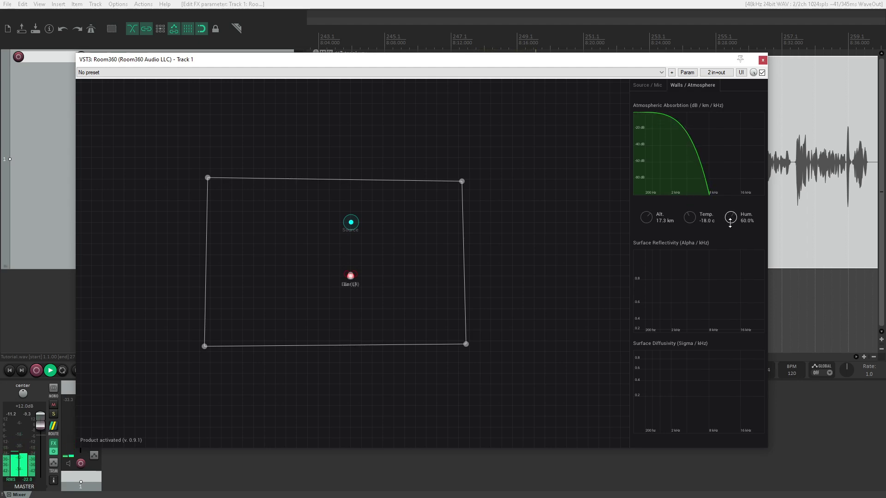
{"action": "left_click_drag", "start_coordinate": [730, 222], "coordinate": [729, 237]}
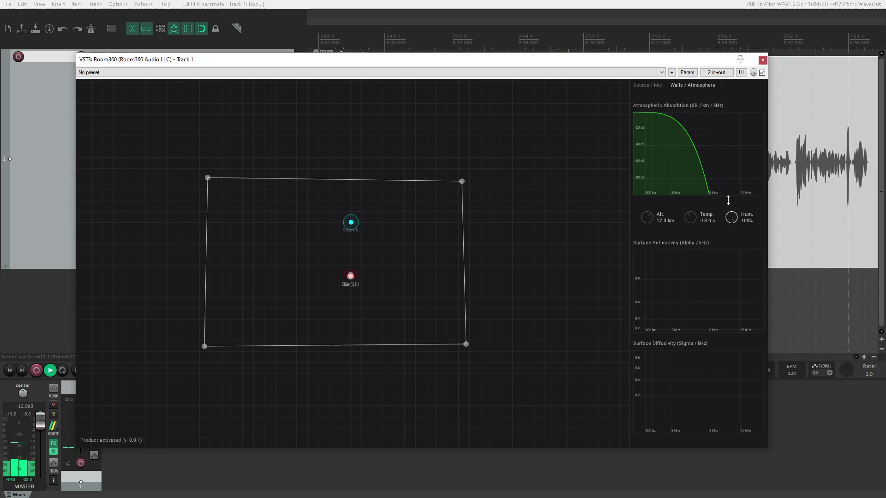
{"action": "mouse_move", "coordinate": [728, 201]}
{"action": "left_mouse_down"}
{"action": "mouse_move", "coordinate": [730, 222]}
{"action": "mouse_move", "coordinate": [692, 207]}
{"action": "mouse_move", "coordinate": [731, 218]}
{"action": "left_mouse_up"}
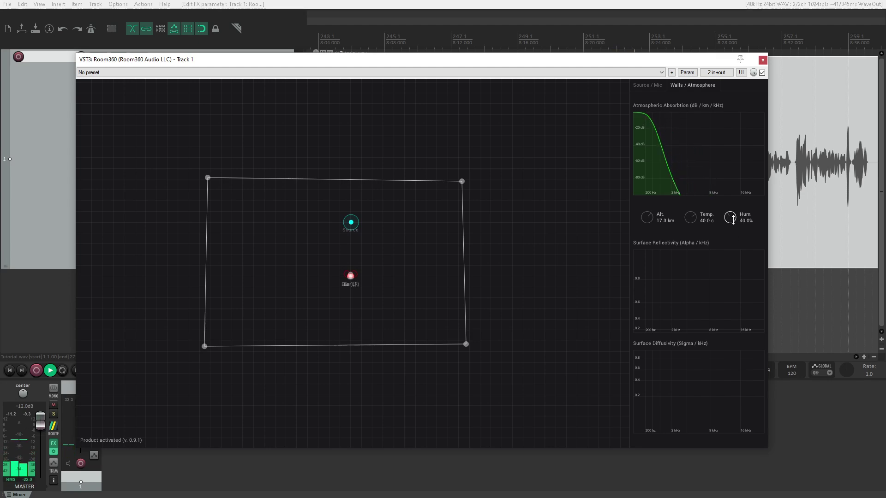
{"action": "left_click_drag", "start_coordinate": [730, 218], "coordinate": [733, 229]}
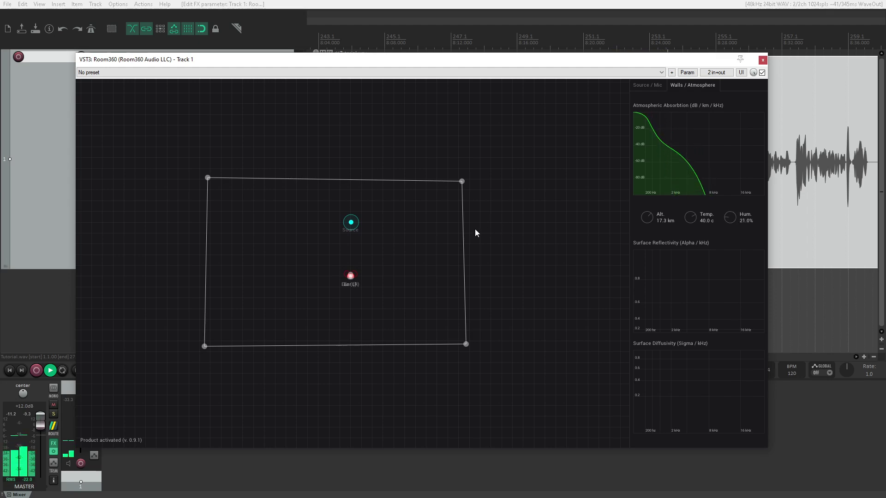
{"action": "left_click_drag", "start_coordinate": [390, 234], "coordinate": [433, 240]}
{"action": "scroll", "coordinate": [448, 241], "scroll_direction": "down", "scroll_amount": 3}
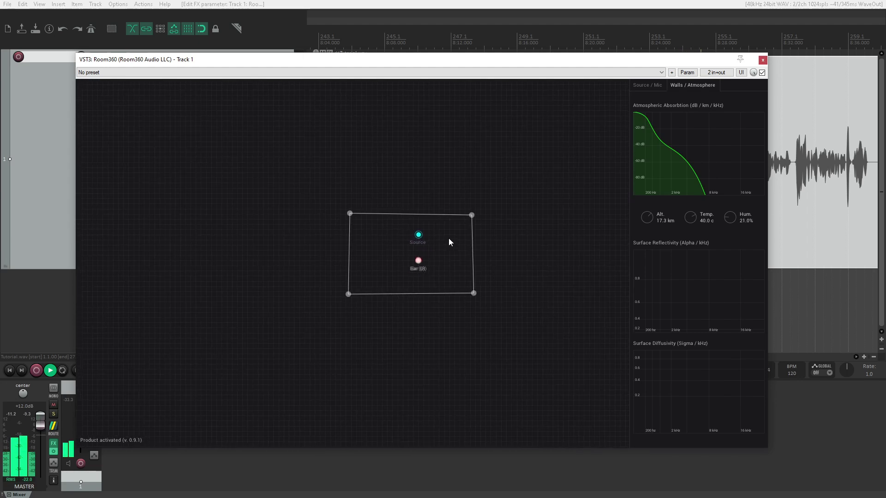
{"action": "scroll", "coordinate": [449, 242], "scroll_direction": "up", "scroll_amount": 2}
{"action": "scroll", "coordinate": [429, 263], "scroll_direction": "up", "scroll_amount": 2}
{"action": "scroll", "coordinate": [426, 264], "scroll_direction": "up", "scroll_amount": 2}
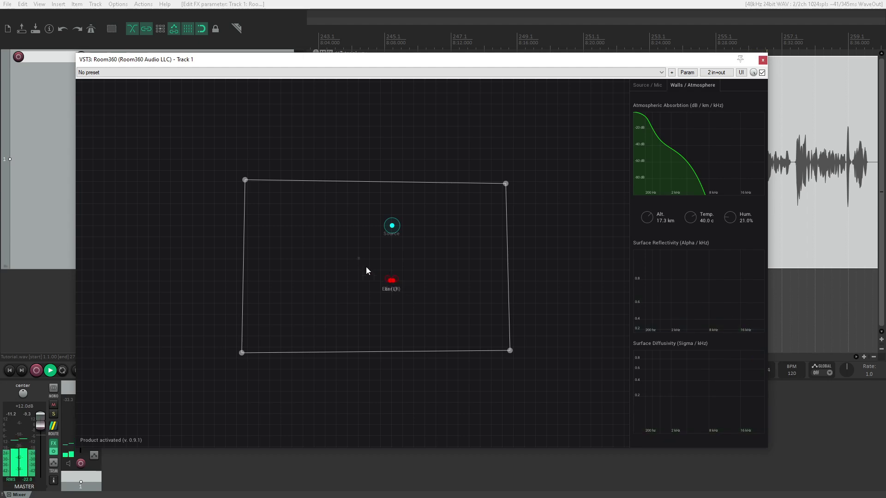
Step: Move the ear against the bottom wall, settle the source above it, and show the left ear's pickup settings
{"action": "left_click_drag", "start_coordinate": [391, 281], "coordinate": [302, 337]}
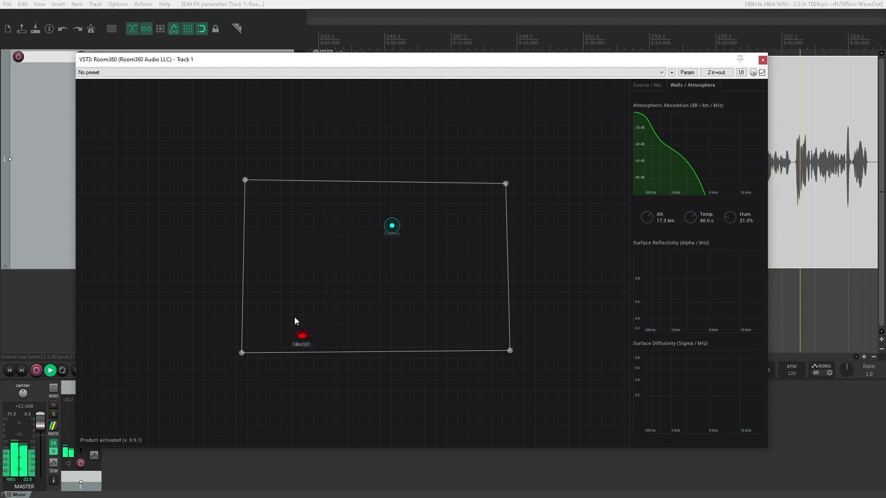
{"action": "mouse_move", "coordinate": [392, 225]}
{"action": "left_mouse_down"}
{"action": "mouse_move", "coordinate": [309, 284]}
{"action": "mouse_move", "coordinate": [303, 261]}
{"action": "left_mouse_up"}
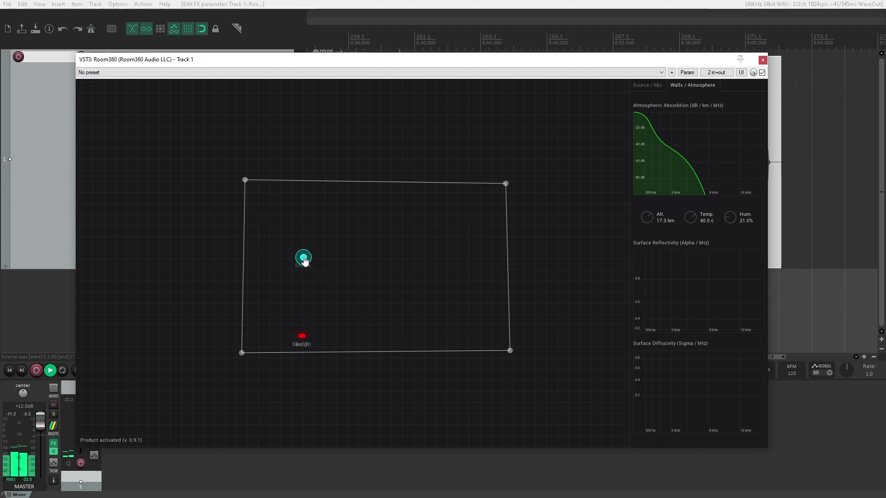
{"action": "scroll", "coordinate": [371, 265], "scroll_direction": "up", "scroll_amount": 1}
{"action": "scroll", "coordinate": [351, 277], "scroll_direction": "up", "scroll_amount": 2}
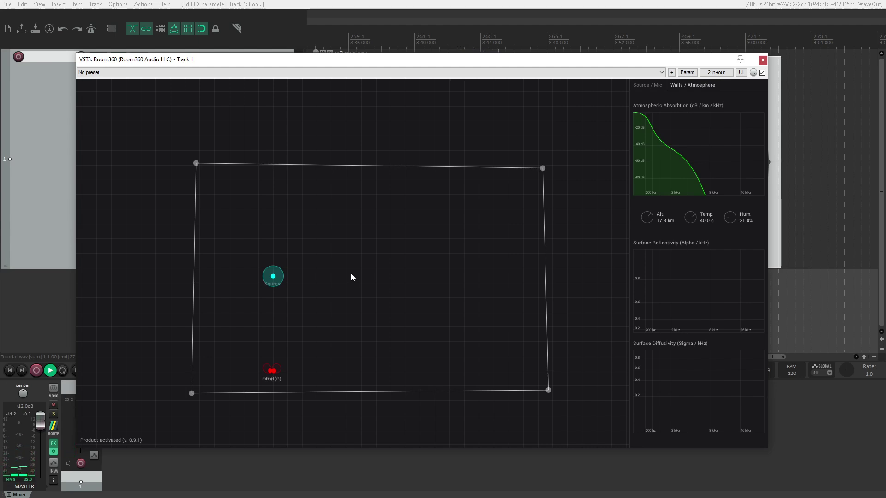
{"action": "left_click_drag", "start_coordinate": [359, 271], "coordinate": [347, 274]}
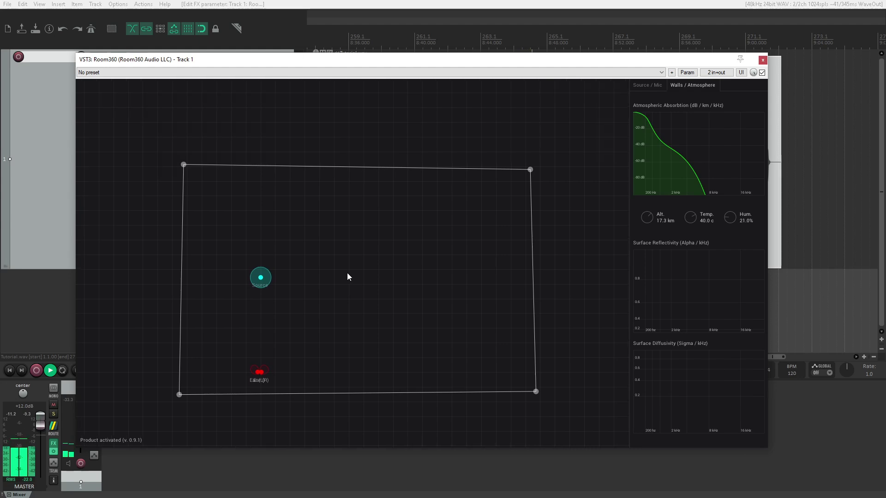
{"action": "mouse_move", "coordinate": [262, 280]}
{"action": "left_mouse_down"}
{"action": "mouse_move", "coordinate": [201, 350]}
{"action": "mouse_move", "coordinate": [247, 317]}
{"action": "mouse_move", "coordinate": [390, 349]}
{"action": "mouse_move", "coordinate": [399, 368]}
{"action": "mouse_move", "coordinate": [368, 312]}
{"action": "mouse_move", "coordinate": [316, 287]}
{"action": "mouse_move", "coordinate": [261, 282]}
{"action": "left_mouse_up"}
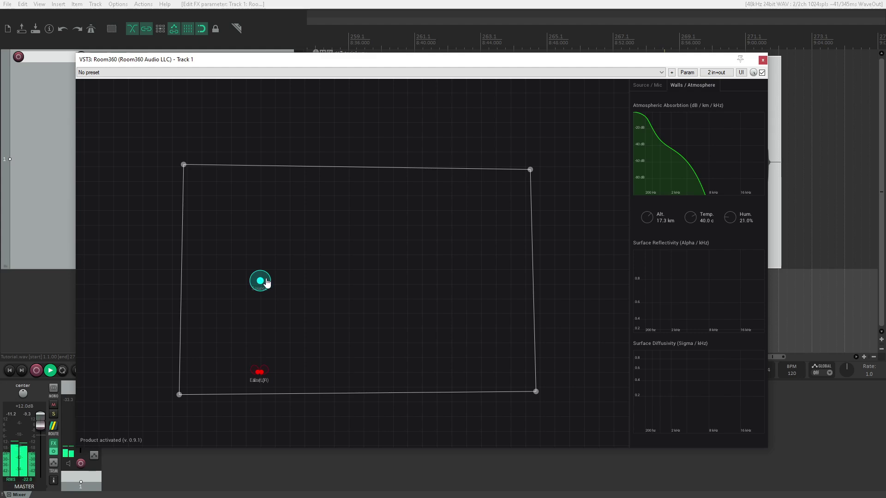
{"action": "mouse_move", "coordinate": [372, 278]}
{"action": "left_mouse_down"}
{"action": "mouse_move", "coordinate": [328, 270]}
{"action": "mouse_move", "coordinate": [348, 278]}
{"action": "mouse_move", "coordinate": [395, 257]}
{"action": "mouse_move", "coordinate": [366, 267]}
{"action": "left_mouse_up"}
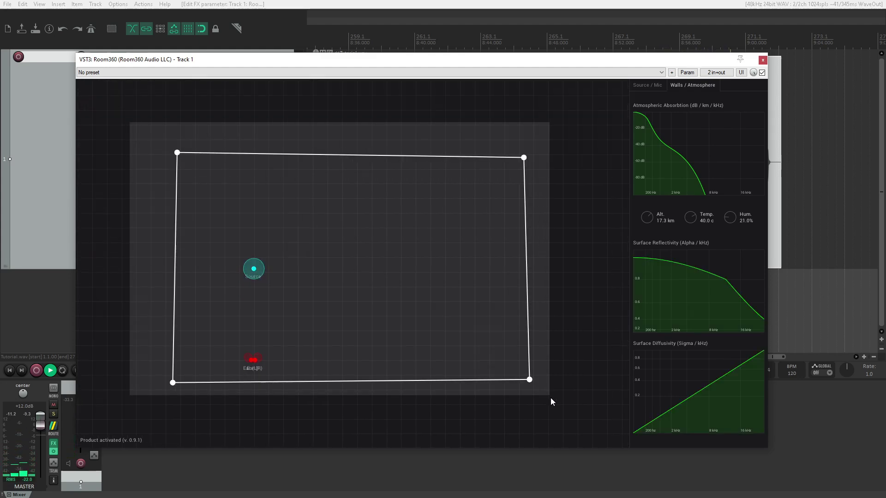
{"action": "left_click", "coordinate": [653, 87]}
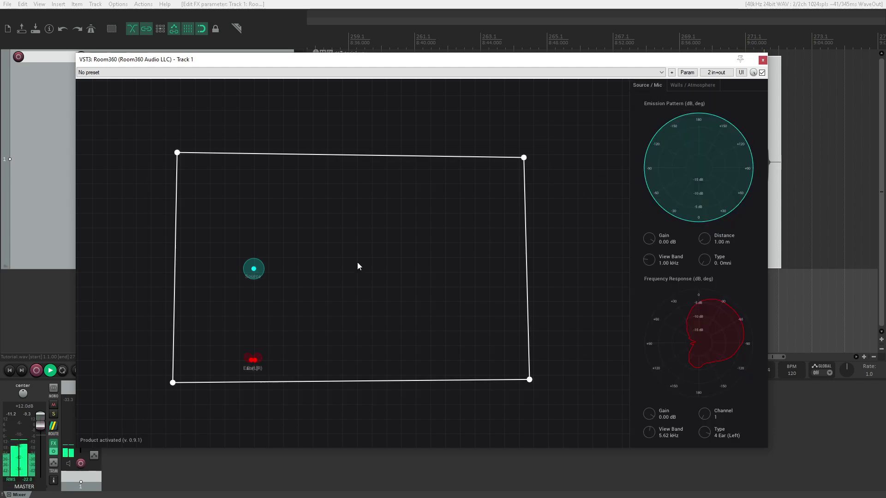